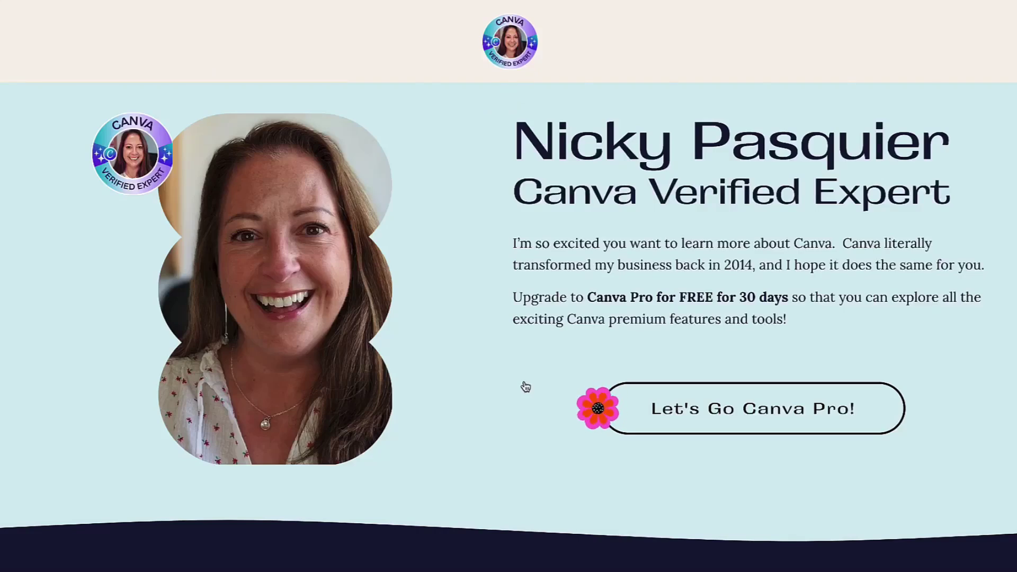
{"action": "scroll", "coordinate": [525, 387], "scroll_direction": "down", "scroll_amount": 5}
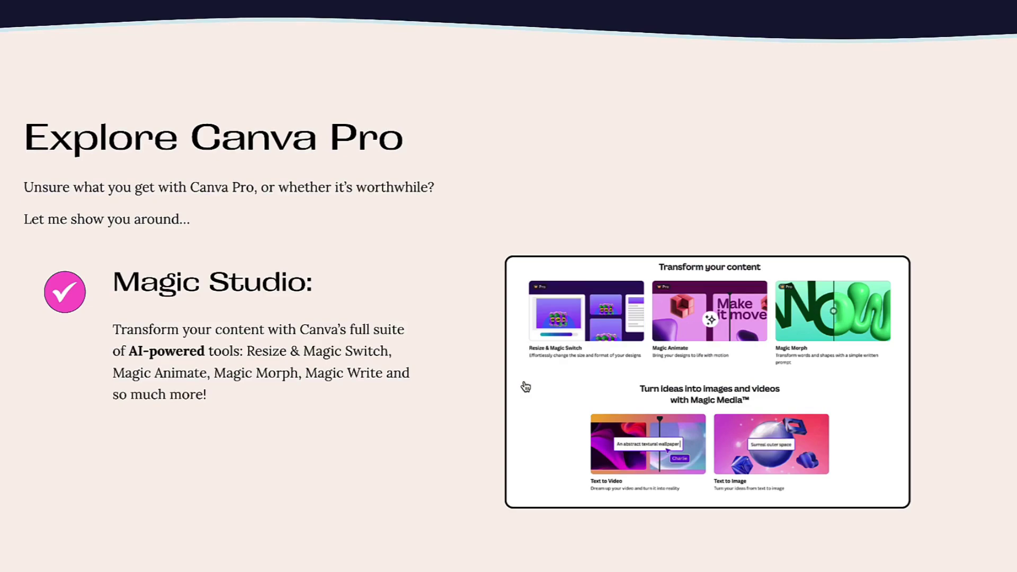
{"action": "scroll", "coordinate": [526, 388], "scroll_direction": "down", "scroll_amount": 1}
{"action": "scroll", "coordinate": [526, 388], "scroll_direction": "down", "scroll_amount": 1}
{"action": "scroll", "coordinate": [525, 387], "scroll_direction": "down", "scroll_amount": 1}
{"action": "scroll", "coordinate": [525, 387], "scroll_direction": "down", "scroll_amount": 1}
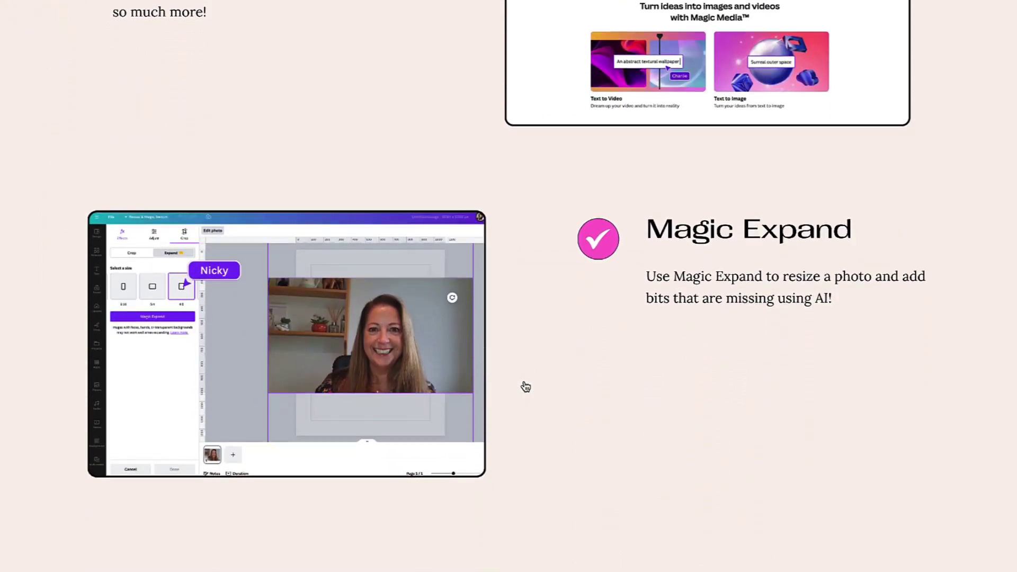
{"action": "scroll", "coordinate": [525, 386], "scroll_direction": "down", "scroll_amount": 1}
{"action": "scroll", "coordinate": [525, 387], "scroll_direction": "down", "scroll_amount": 2}
{"action": "scroll", "coordinate": [526, 387], "scroll_direction": "down", "scroll_amount": 1}
{"action": "scroll", "coordinate": [525, 387], "scroll_direction": "down", "scroll_amount": 2}
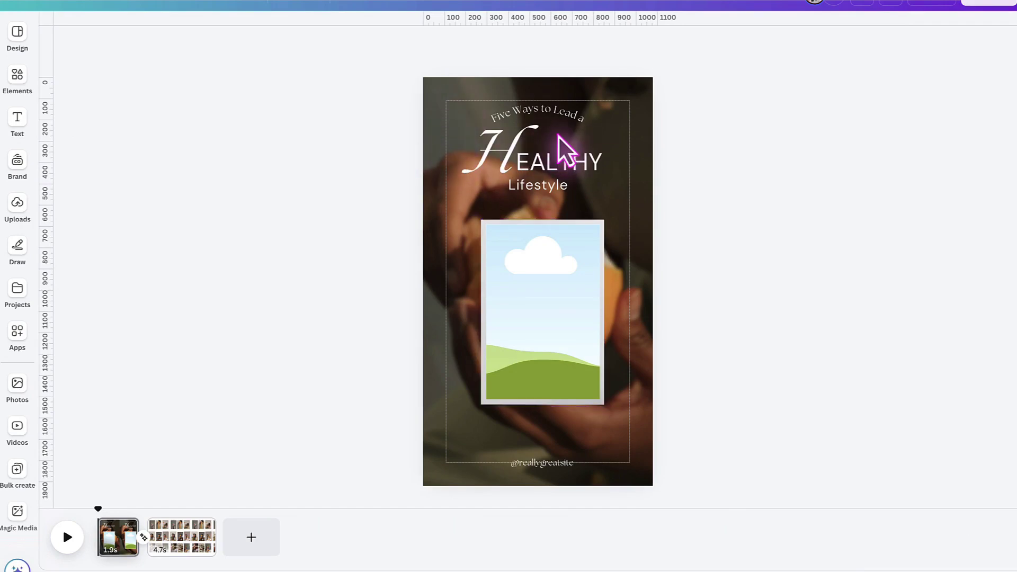
{"action": "left_click", "coordinate": [530, 384]}
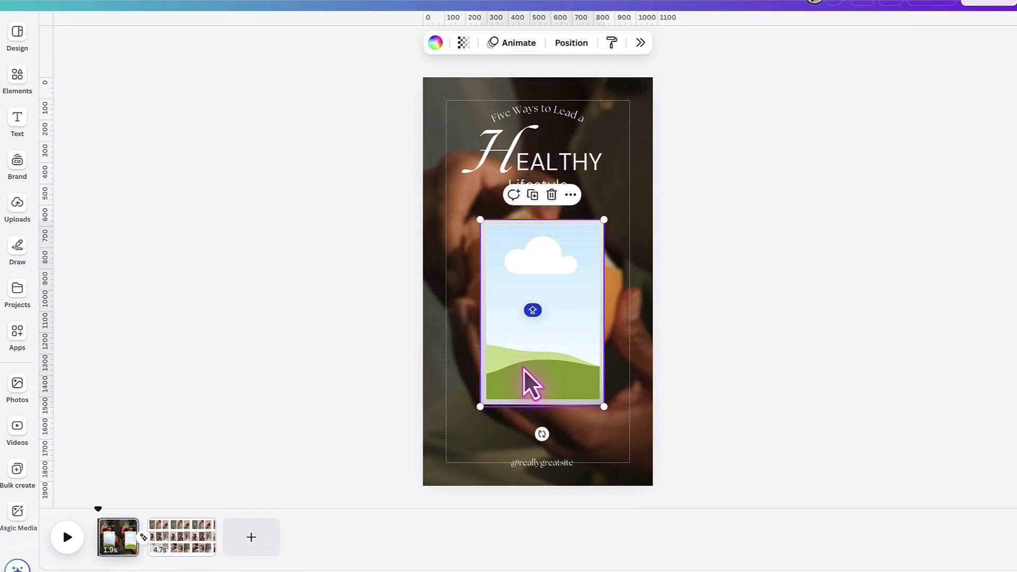
{"action": "left_click", "coordinate": [388, 368]}
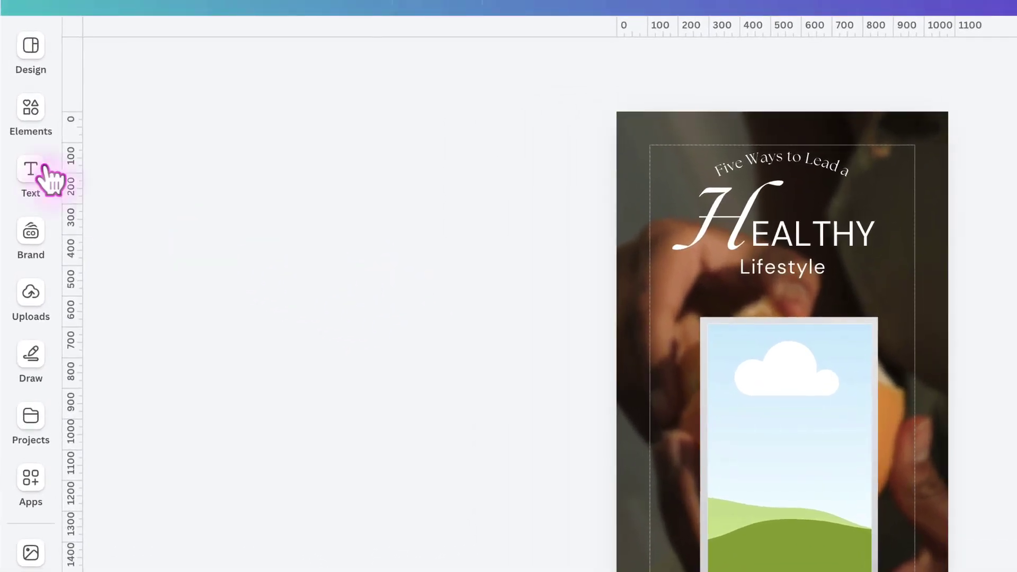
{"action": "left_click", "coordinate": [21, 135]}
{"action": "left_click", "coordinate": [22, 94]}
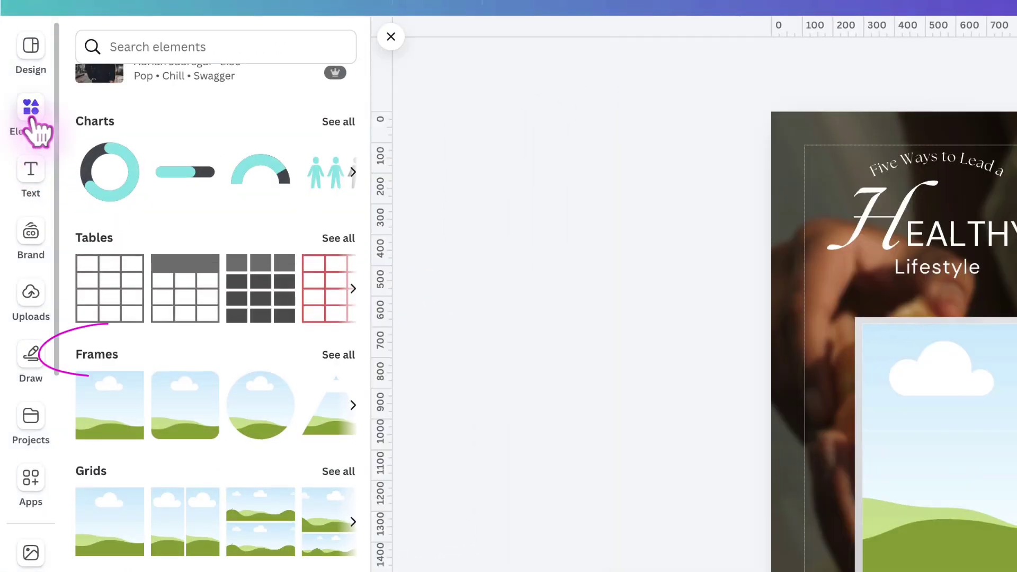
{"action": "left_click", "coordinate": [97, 356]}
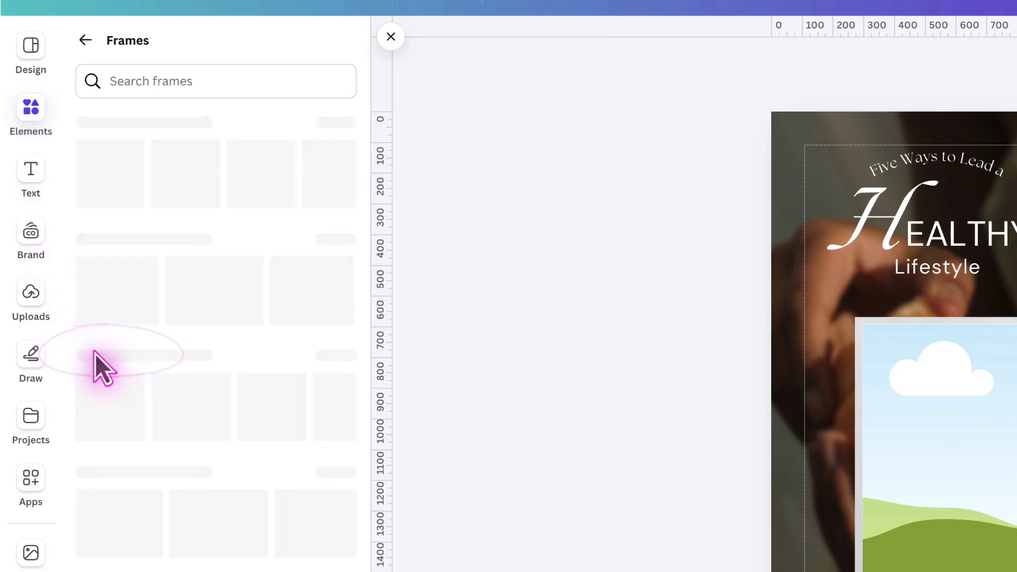
{"action": "scroll", "coordinate": [99, 362], "scroll_direction": "down", "scroll_amount": 3}
{"action": "scroll", "coordinate": [96, 358], "scroll_direction": "down", "scroll_amount": 5}
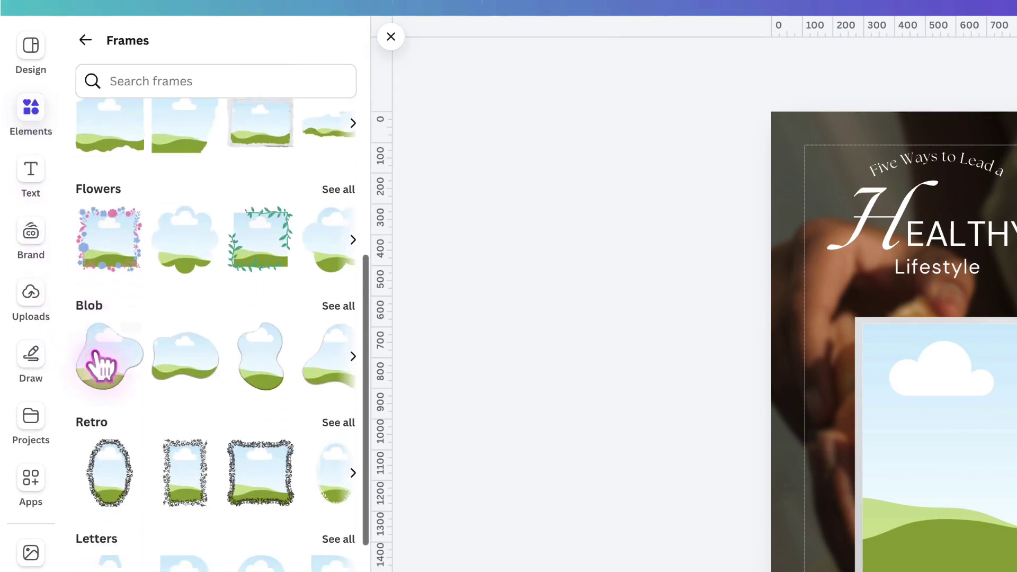
{"action": "scroll", "coordinate": [91, 359], "scroll_direction": "down", "scroll_amount": 5}
{"action": "left_click", "coordinate": [391, 37]}
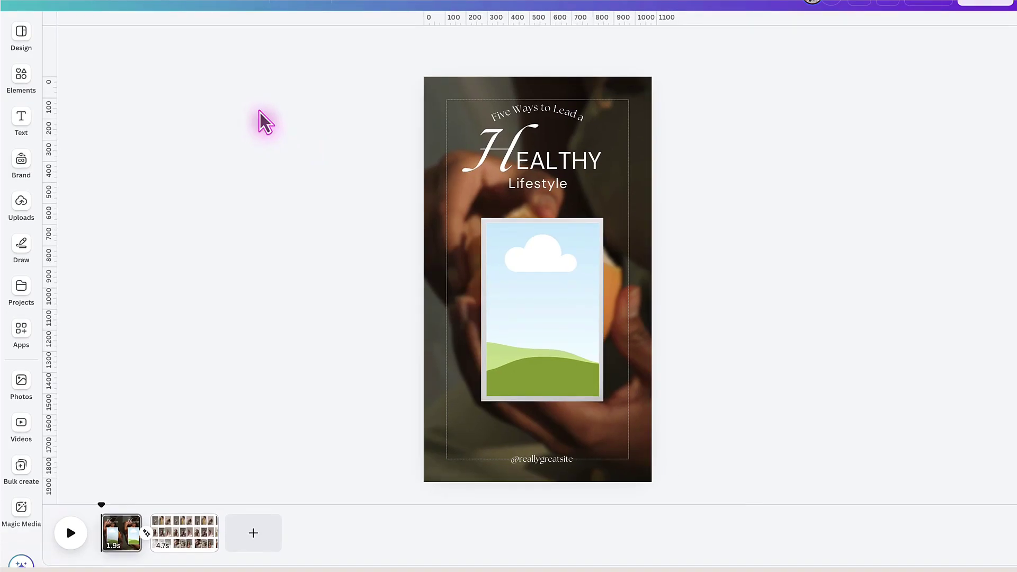
Step: Add two smaller copies of the picture frame, peeking off the right and left page edges
{"action": "left_click", "coordinate": [511, 243]}
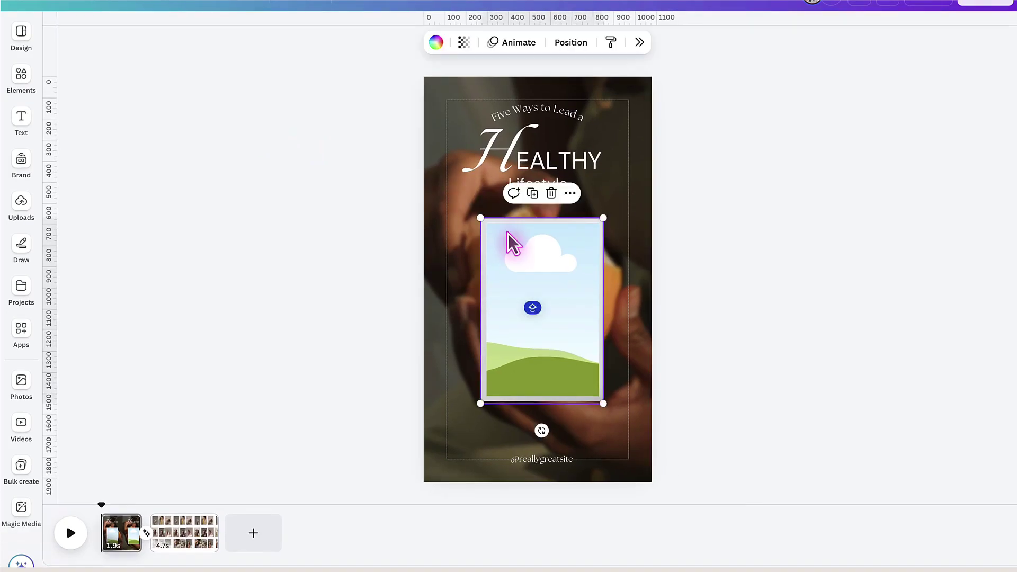
{"action": "left_click", "coordinate": [535, 196]}
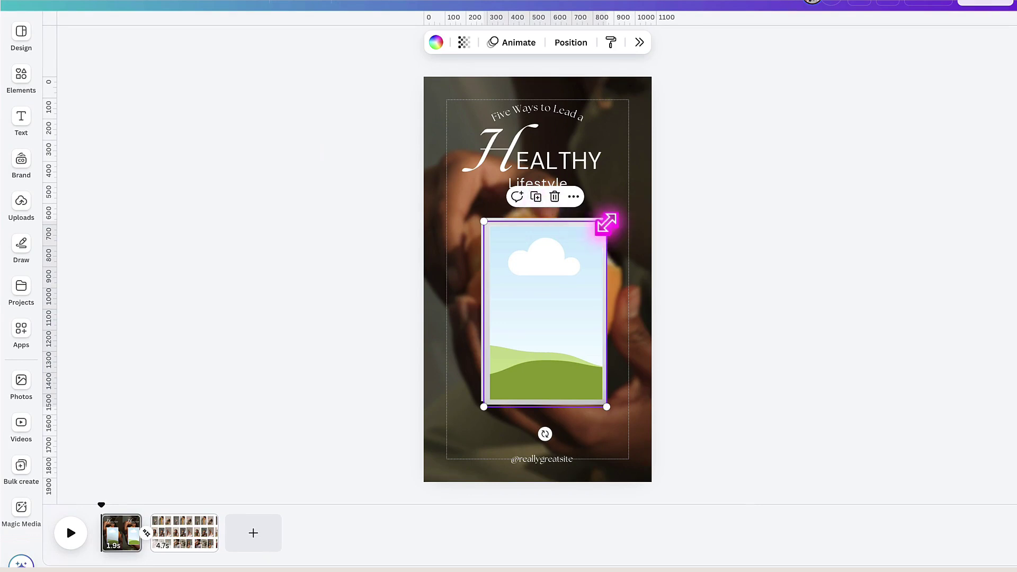
{"action": "left_click_drag", "start_coordinate": [606, 222], "coordinate": [572, 272]}
{"action": "left_click_drag", "start_coordinate": [533, 320], "coordinate": [665, 285]}
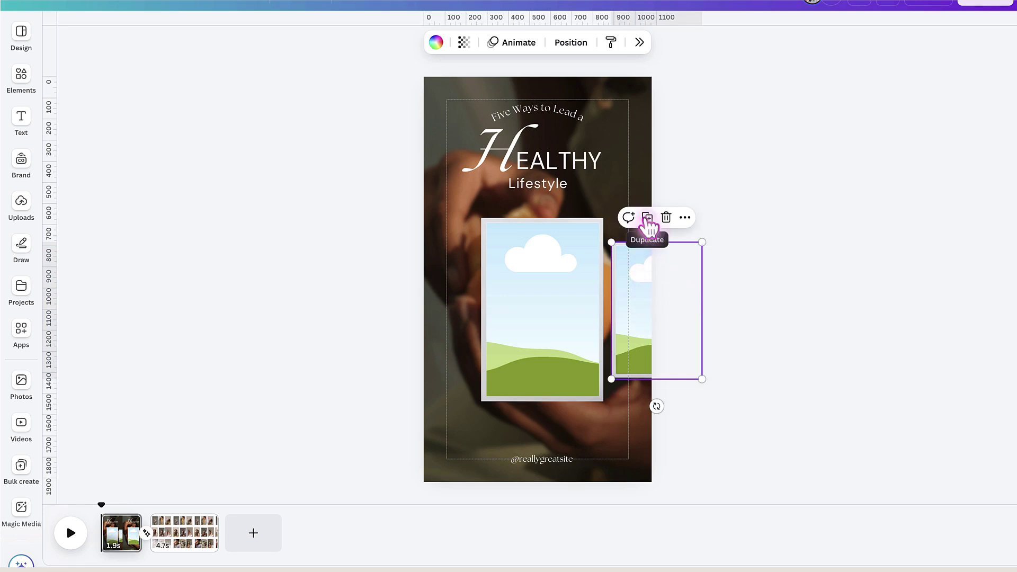
{"action": "left_click", "coordinate": [647, 218]}
{"action": "left_click_drag", "start_coordinate": [663, 289], "coordinate": [411, 285]}
{"action": "left_click", "coordinate": [340, 310]}
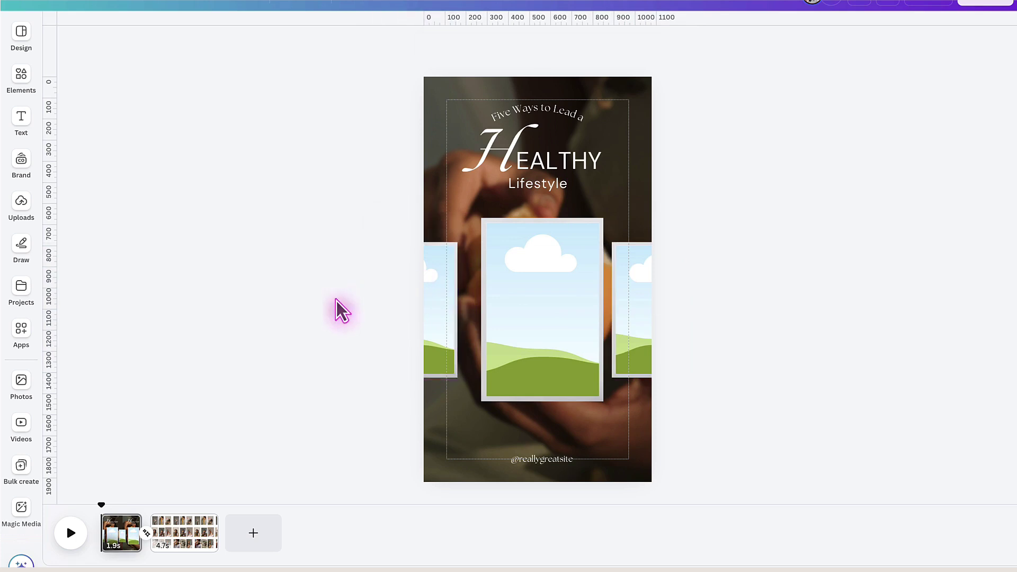
Step: Space the three frames evenly with Tidy up and centre them horizontally on the page
{"action": "left_click_drag", "start_coordinate": [365, 279], "coordinate": [662, 297]}
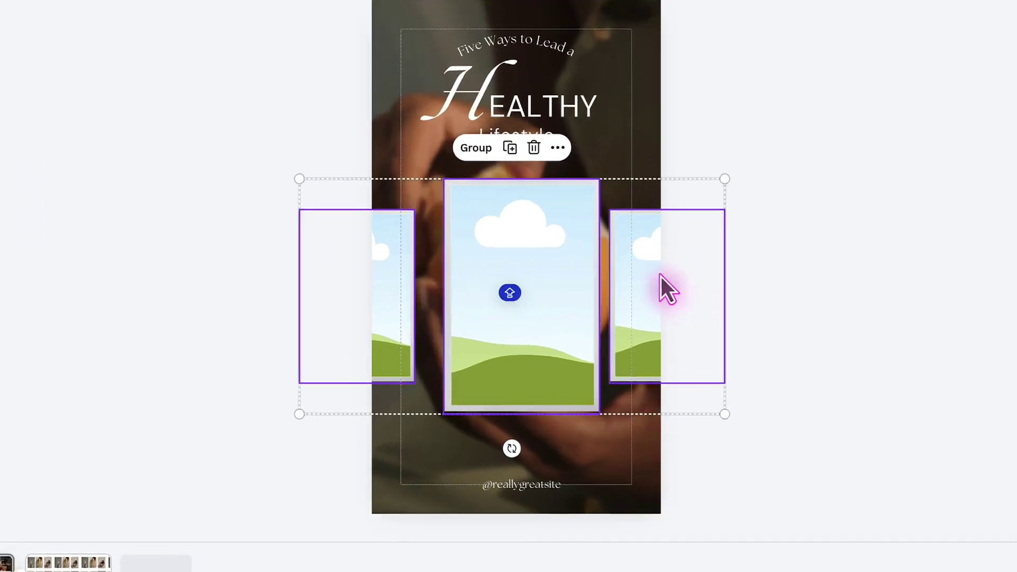
{"action": "left_click", "coordinate": [547, 108]}
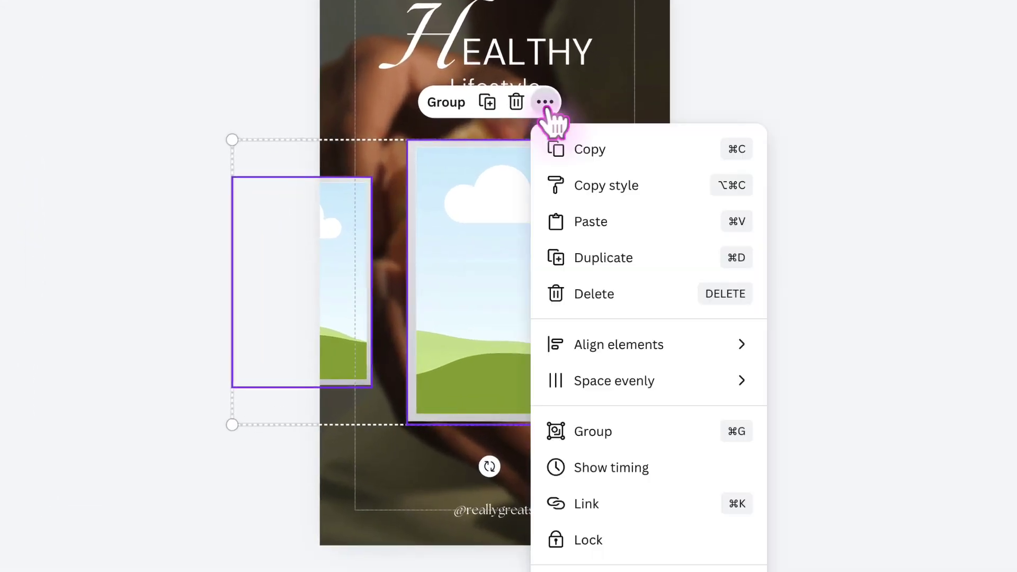
{"action": "mouse_move", "coordinate": [614, 380]}
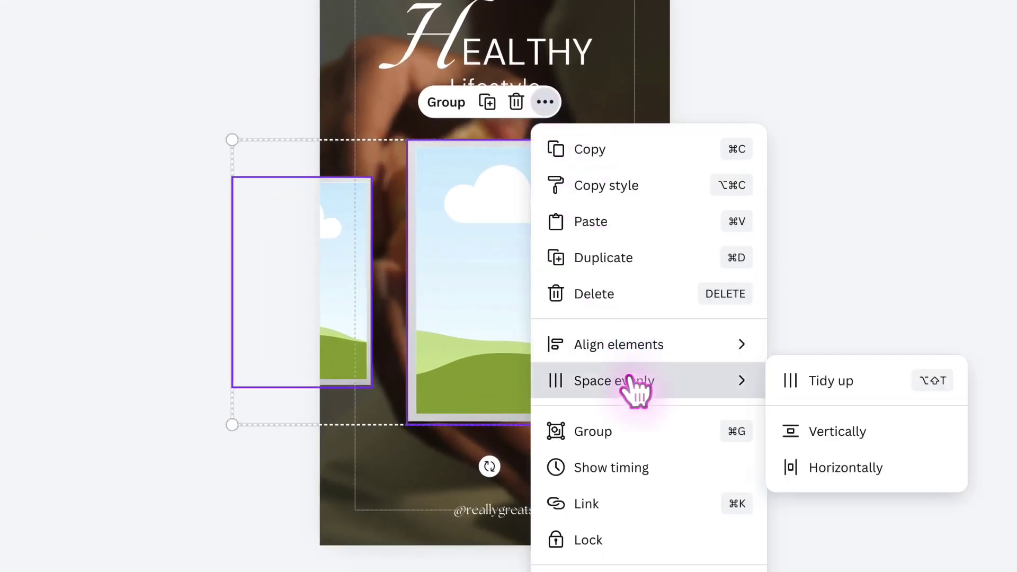
{"action": "left_click", "coordinate": [818, 394]}
{"action": "left_click", "coordinate": [814, 388]}
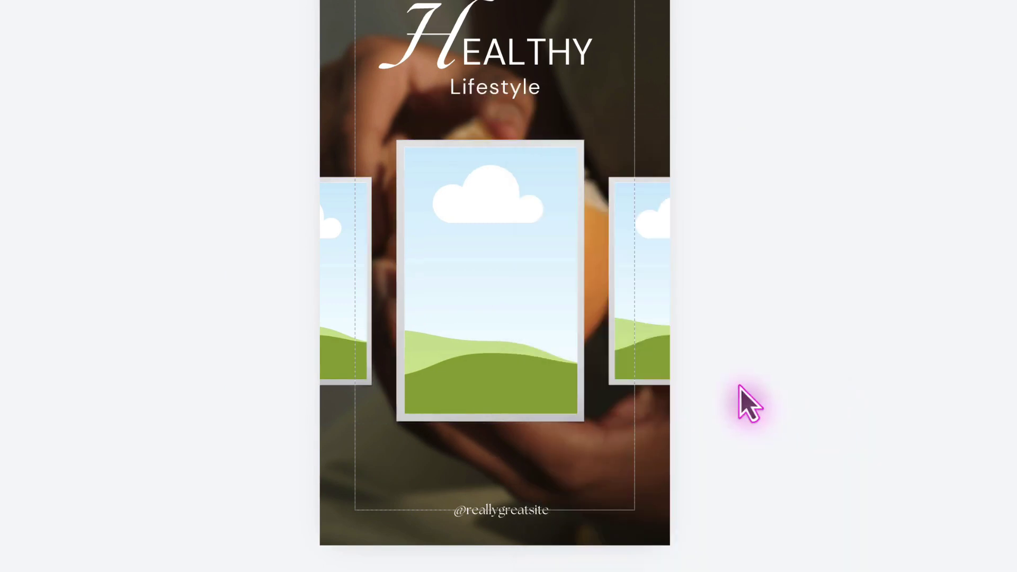
{"action": "left_click_drag", "start_coordinate": [207, 299], "coordinate": [727, 302]}
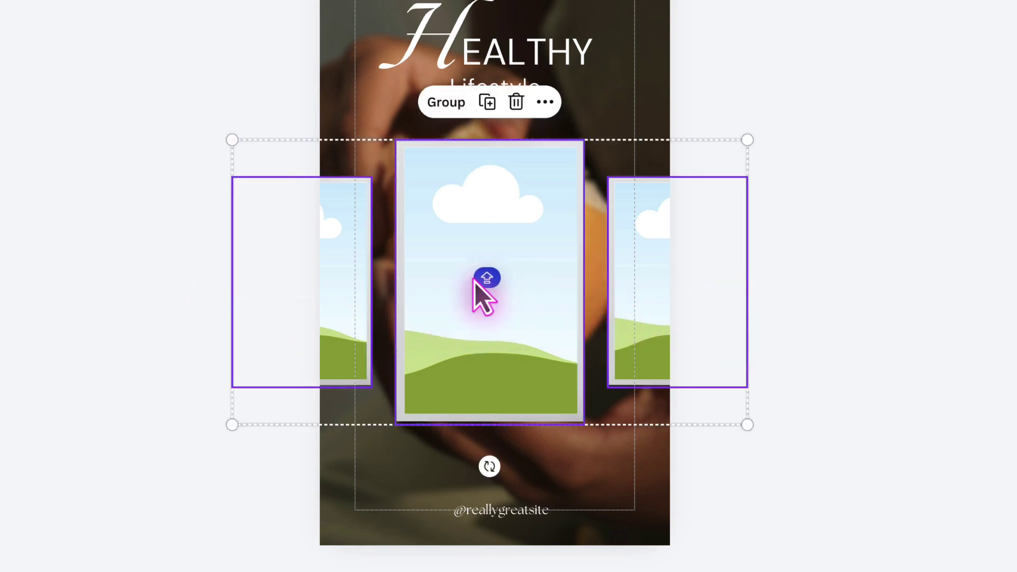
{"action": "left_click_drag", "start_coordinate": [491, 251], "coordinate": [496, 252]}
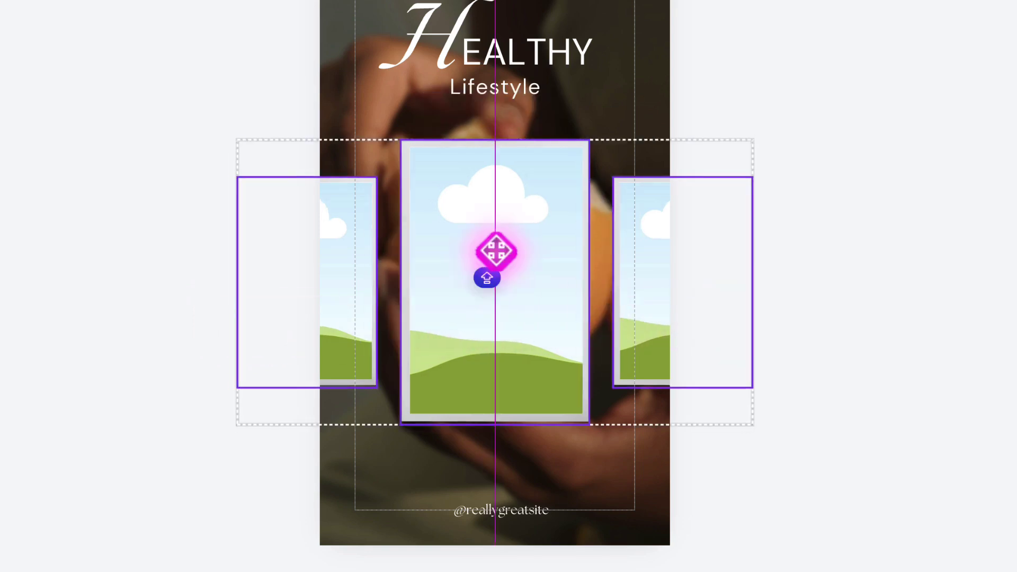
{"action": "left_click", "coordinate": [811, 232]}
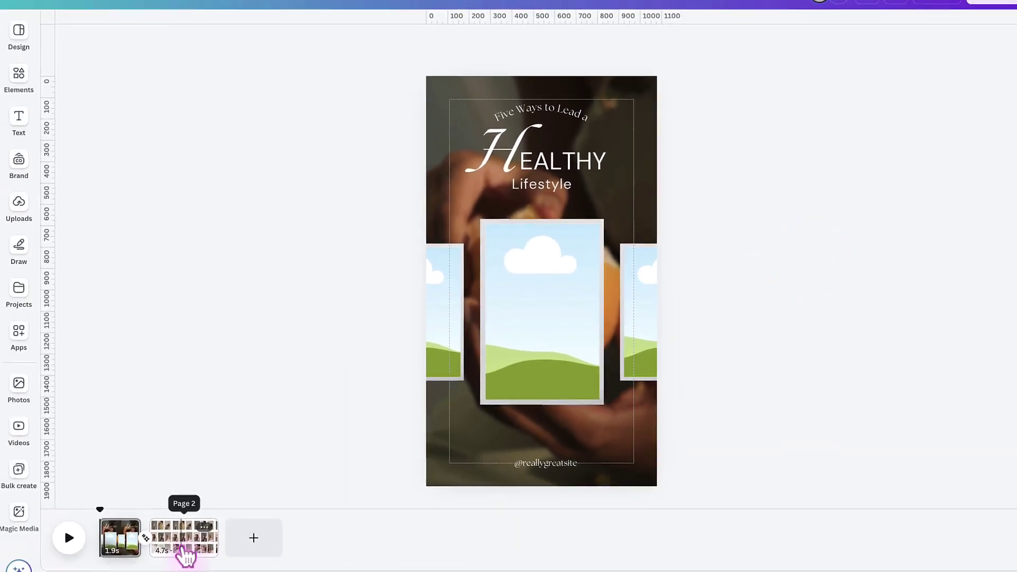
Step: Select each of the nine photos in the page 2 grid, then start uploading new files
{"action": "left_click", "coordinate": [185, 556]}
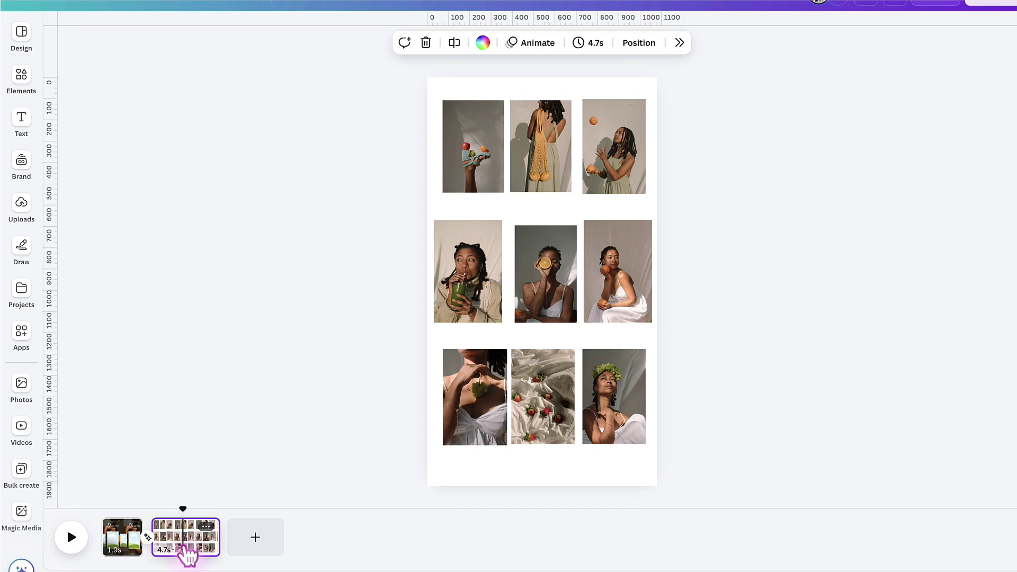
{"action": "left_click", "coordinate": [476, 191]}
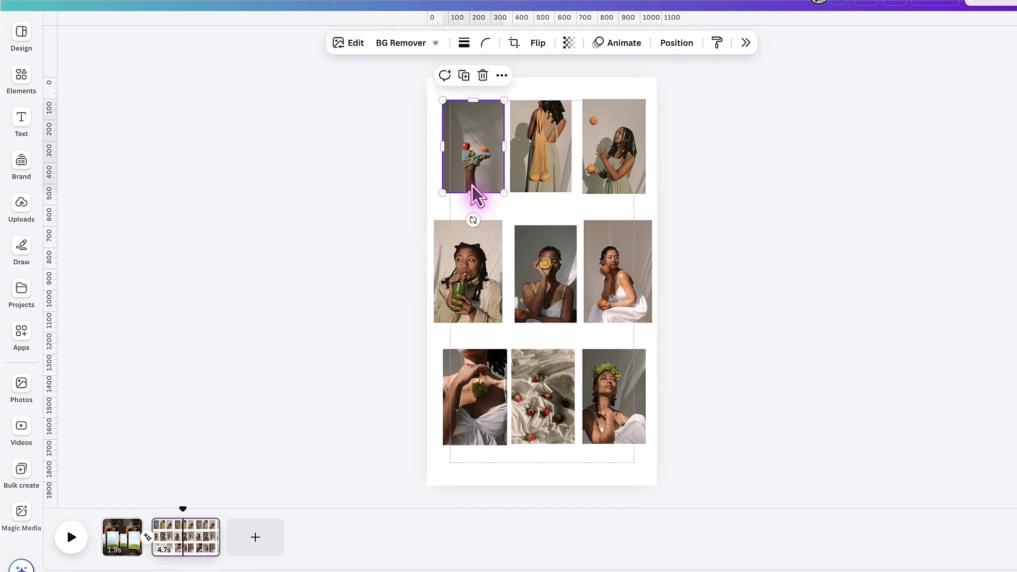
{"action": "left_click", "coordinate": [537, 187]}
{"action": "left_click", "coordinate": [604, 182]}
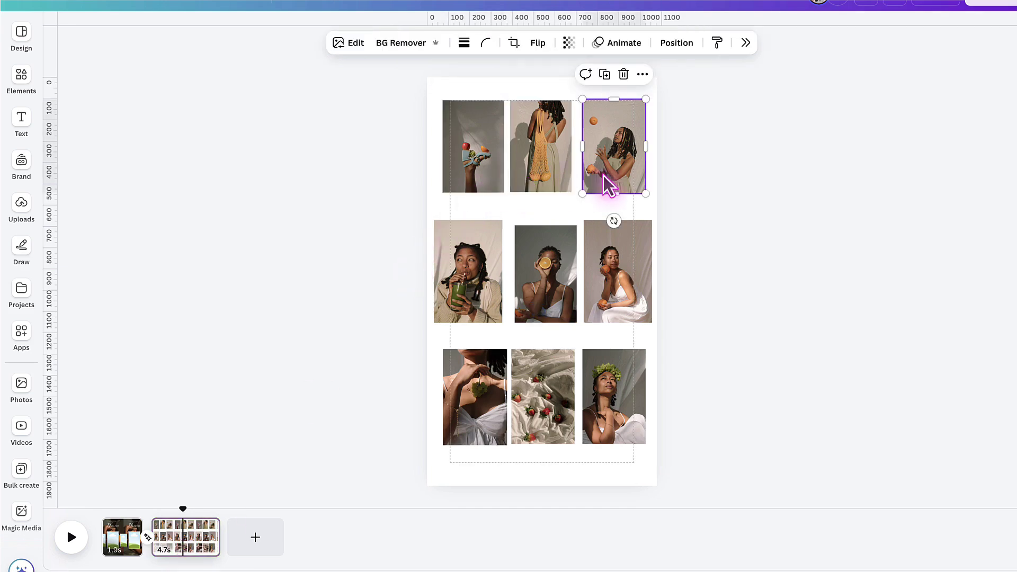
{"action": "left_click", "coordinate": [481, 277]}
{"action": "left_click", "coordinate": [536, 279]}
{"action": "left_click", "coordinate": [604, 274]}
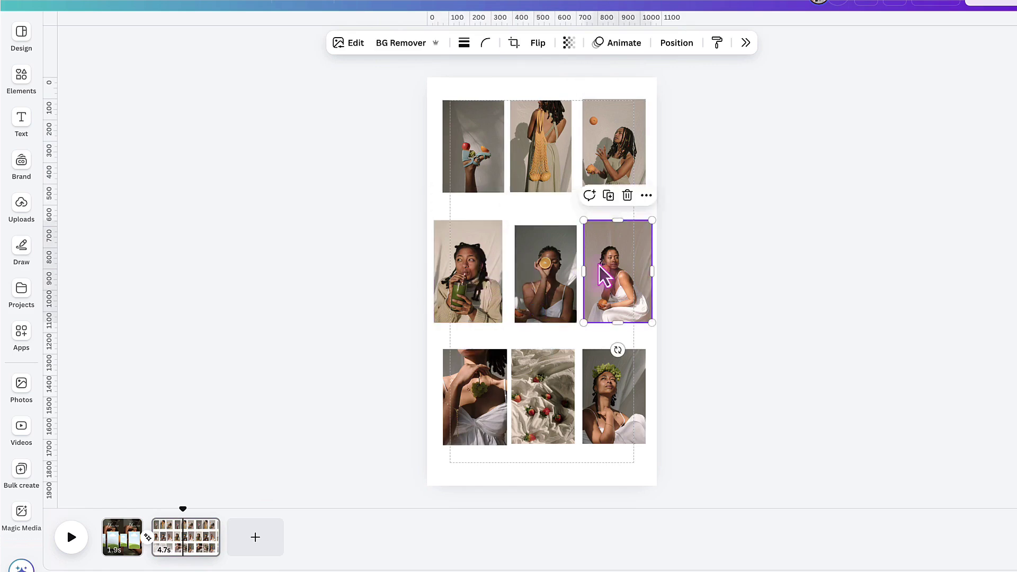
{"action": "left_click", "coordinate": [488, 403]}
{"action": "left_click", "coordinate": [540, 390]}
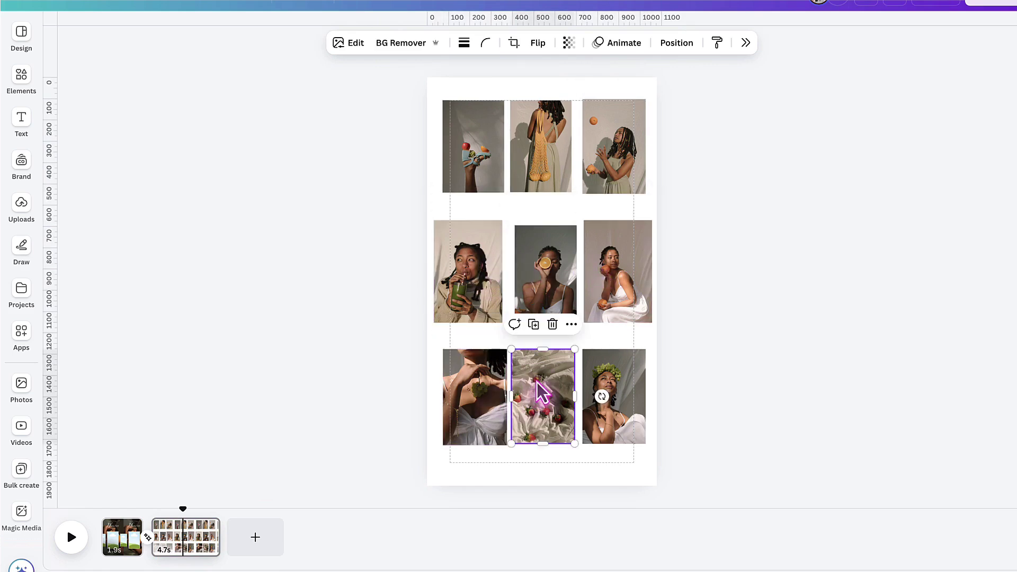
{"action": "left_click", "coordinate": [610, 388]}
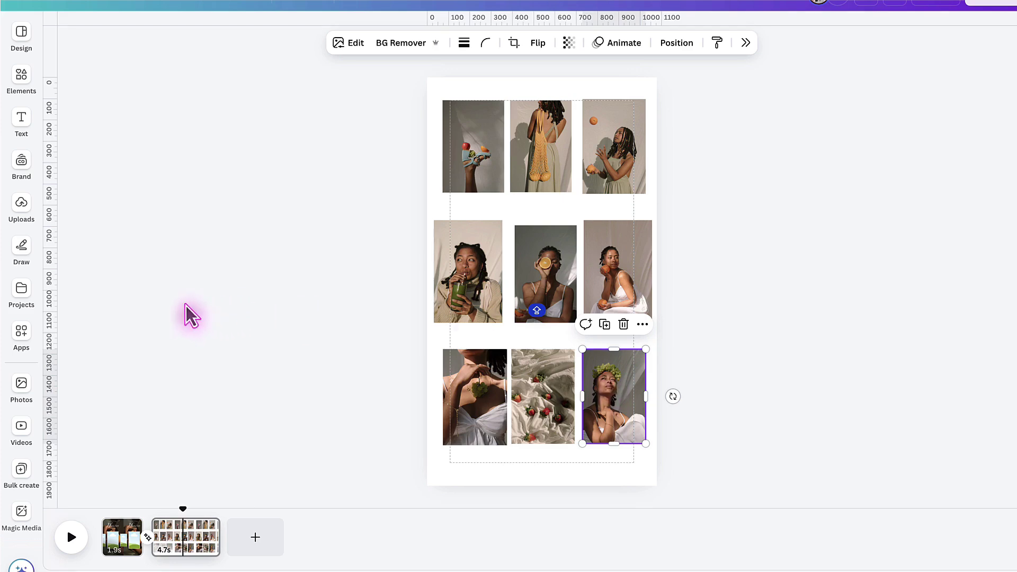
{"action": "left_click", "coordinate": [22, 209]}
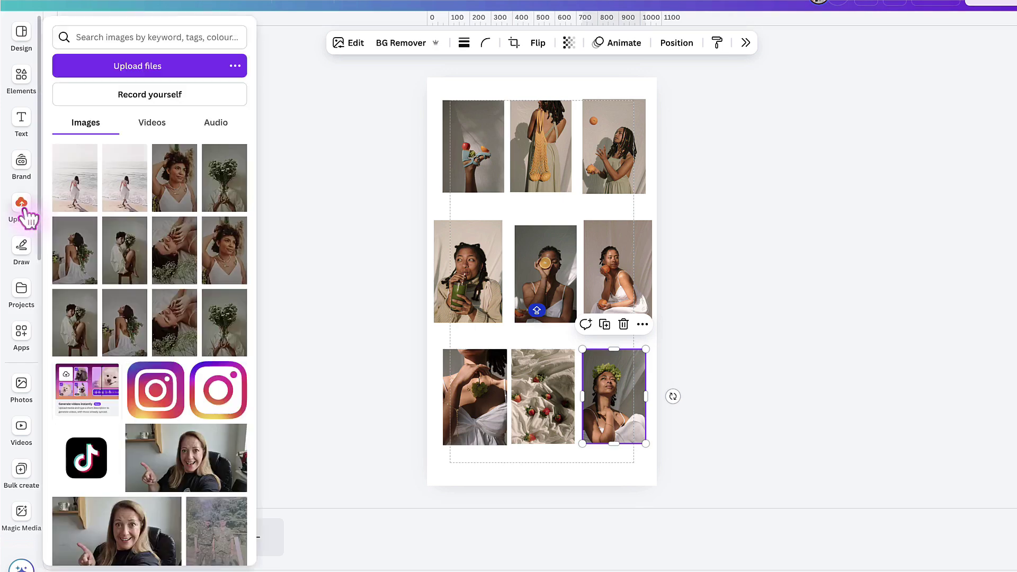
{"action": "left_click", "coordinate": [137, 70]}
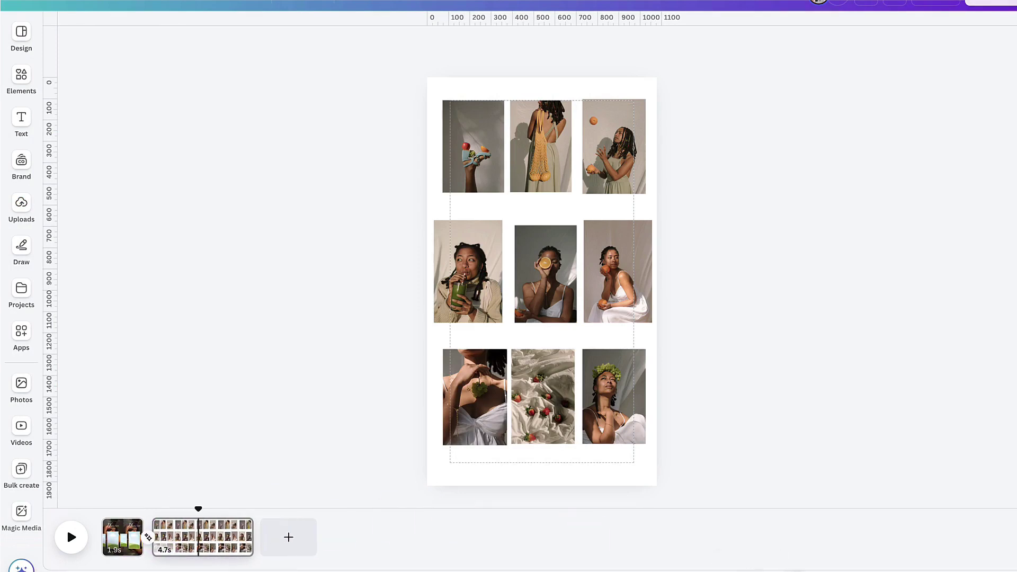
{"action": "scroll", "coordinate": [238, 538], "scroll_direction": "up", "scroll_amount": 5}
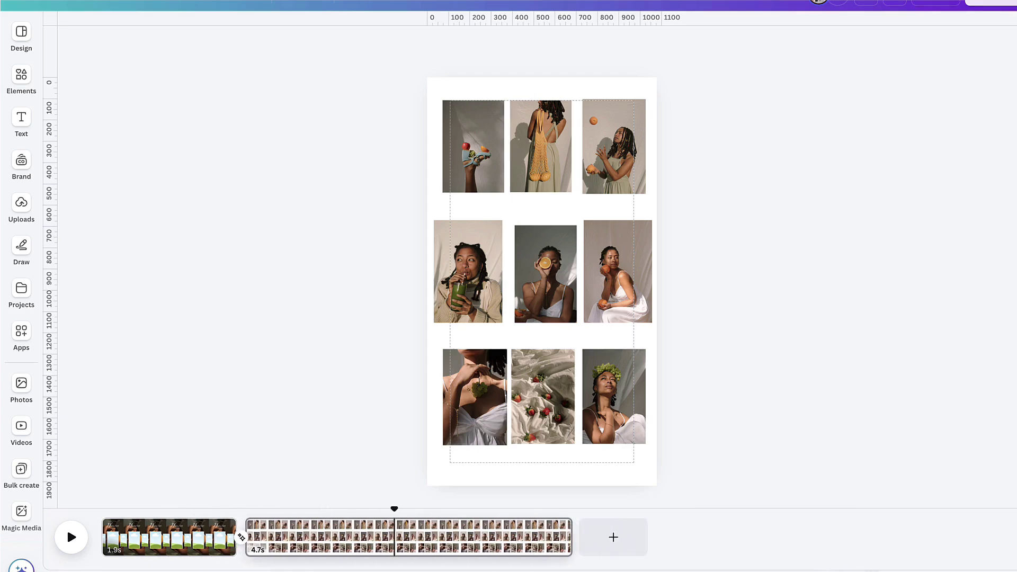
Step: Stretch the first page's timeline clip from 1.9 to 3.4 seconds
{"action": "left_click_drag", "start_coordinate": [237, 538], "coordinate": [338, 534]}
{"action": "left_click", "coordinate": [395, 538]}
{"action": "left_click", "coordinate": [374, 423]}
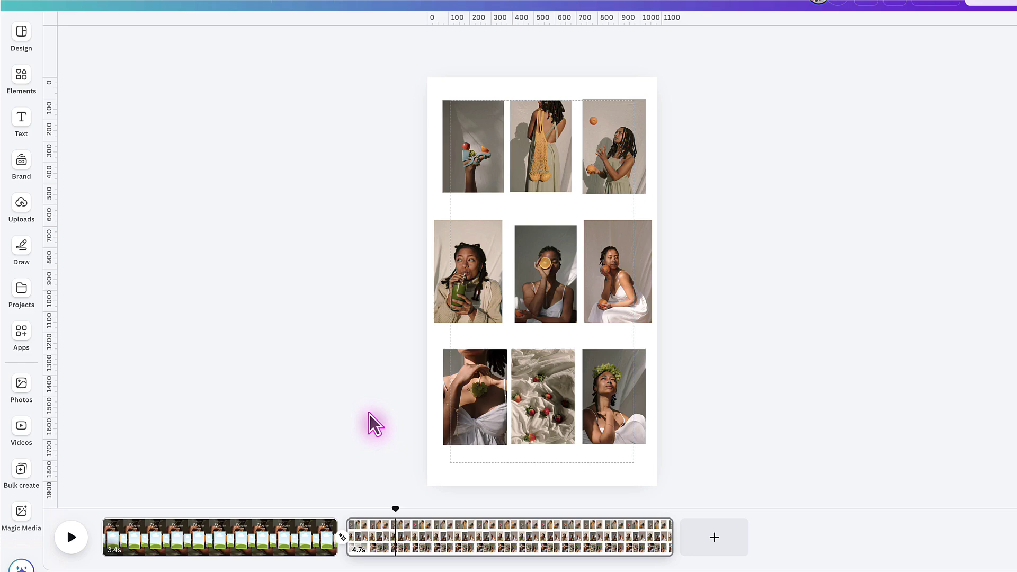
Step: Drop page 2's fruit-on-shoe photo into the centre frame on page 1
{"action": "left_click", "coordinate": [443, 219]}
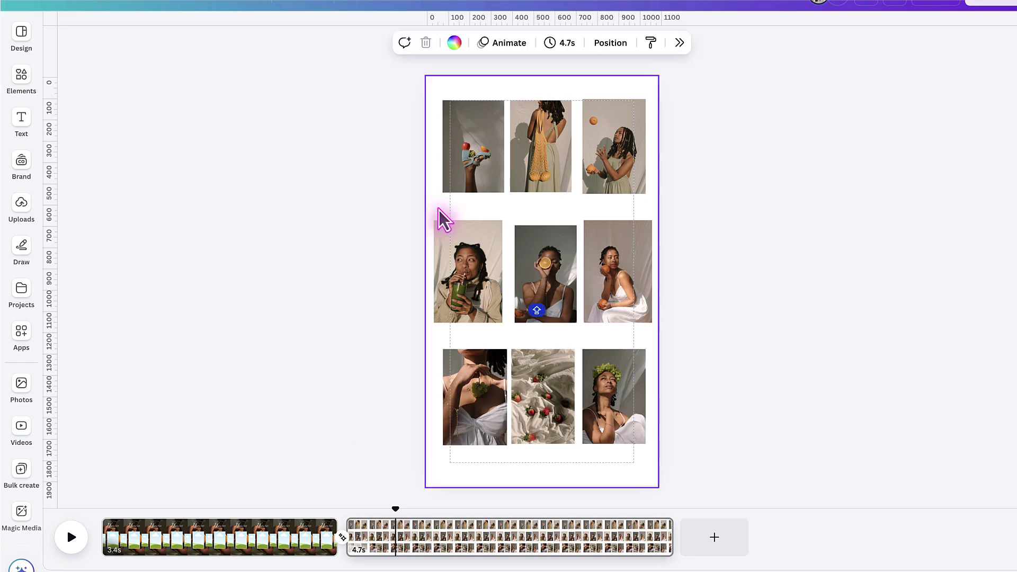
{"action": "left_click", "coordinate": [469, 184]}
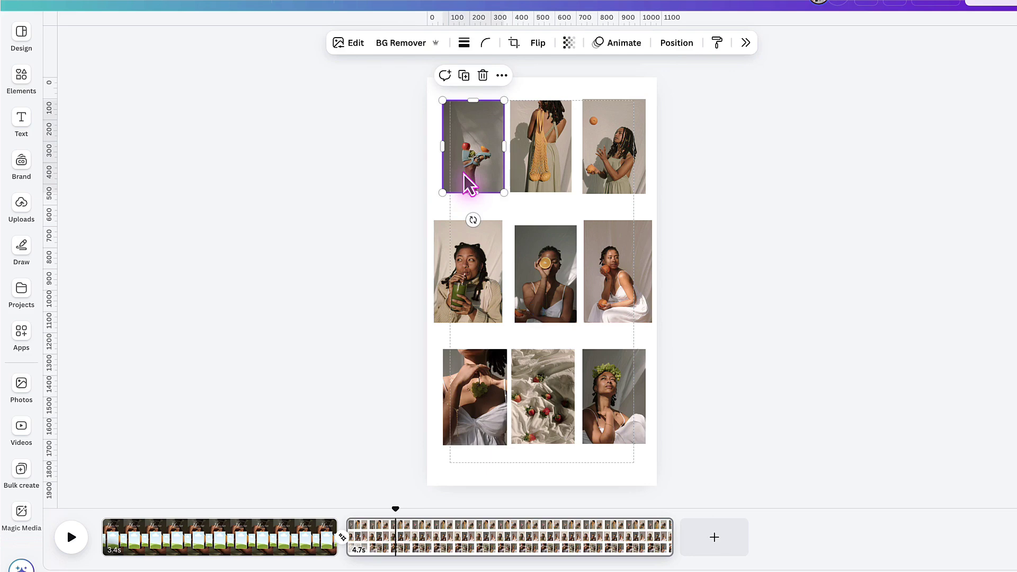
{"action": "mouse_move", "coordinate": [470, 185]}
{"action": "left_mouse_down"}
{"action": "mouse_move", "coordinate": [288, 432]}
{"action": "mouse_move", "coordinate": [257, 541]}
{"action": "left_mouse_up"}
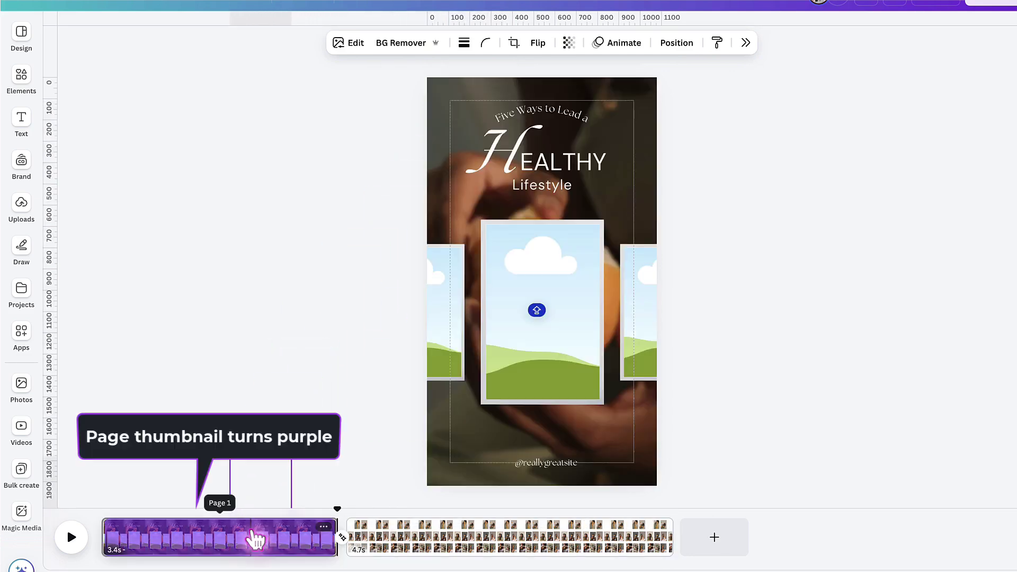
{"action": "left_click_drag", "start_coordinate": [256, 541], "coordinate": [256, 544]}
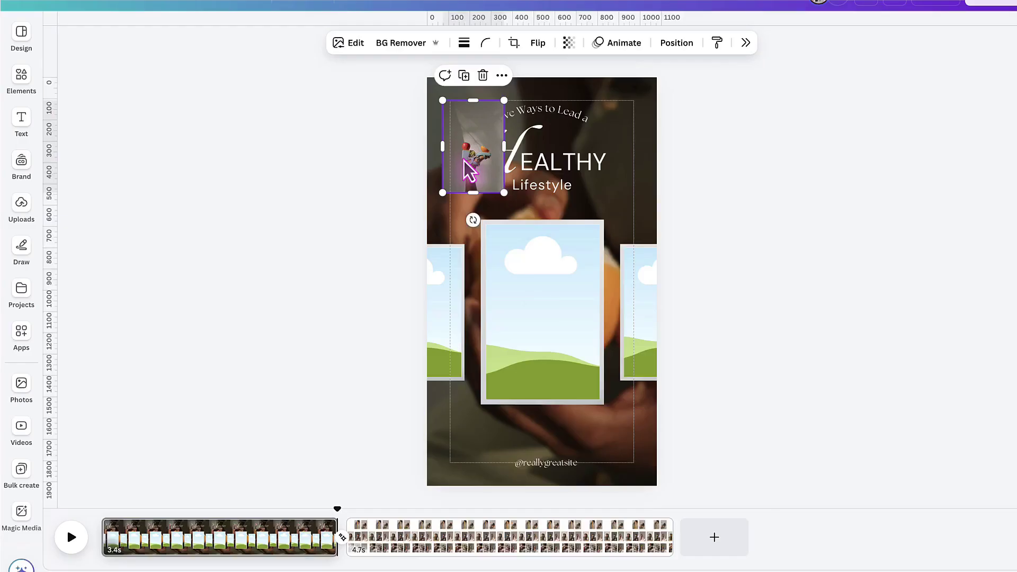
{"action": "left_click_drag", "start_coordinate": [464, 160], "coordinate": [517, 261]}
Step: Drop the net-bag photo into page 1's left frame
{"action": "left_click", "coordinate": [389, 534]}
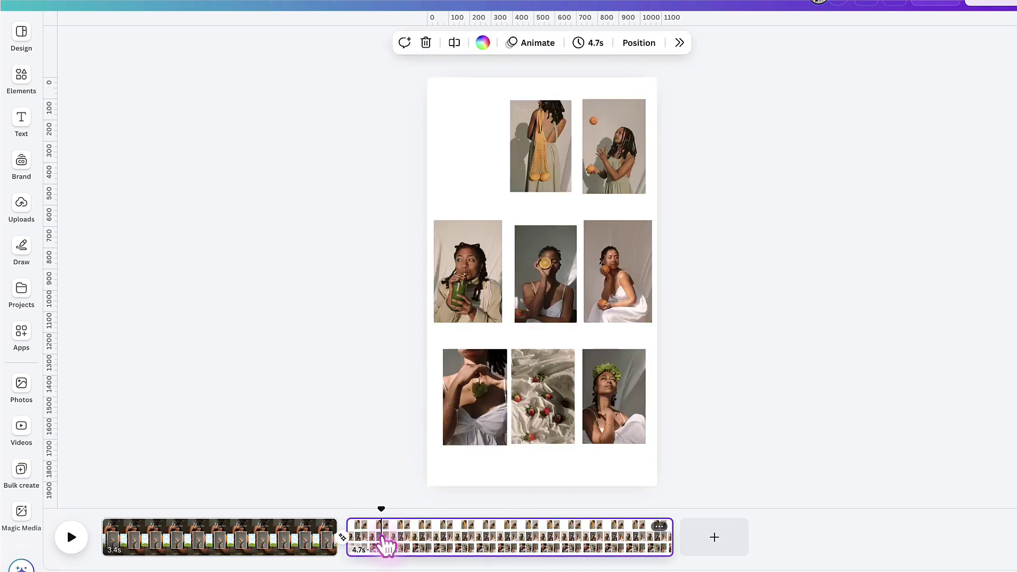
{"action": "left_click", "coordinate": [539, 175]}
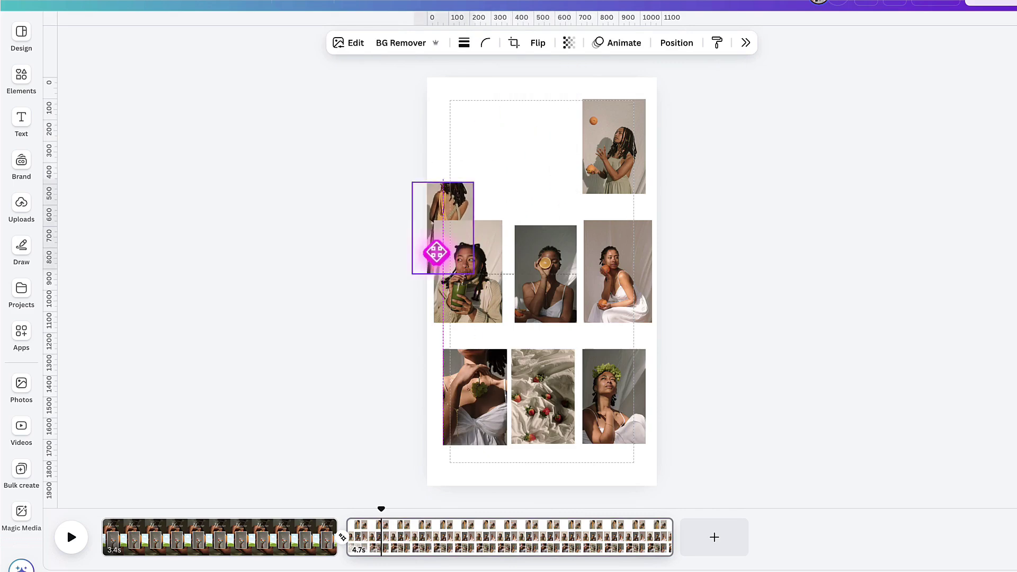
{"action": "left_click_drag", "start_coordinate": [539, 174], "coordinate": [221, 548]}
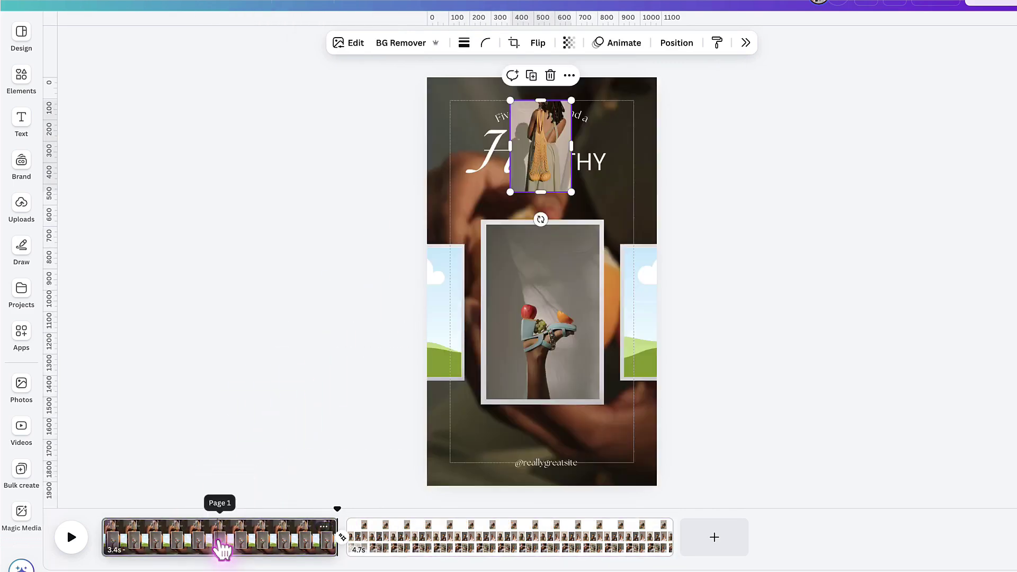
{"action": "mouse_move", "coordinate": [557, 159]}
{"action": "left_mouse_down"}
{"action": "mouse_move", "coordinate": [449, 271]}
{"action": "mouse_move", "coordinate": [449, 288]}
{"action": "left_mouse_up"}
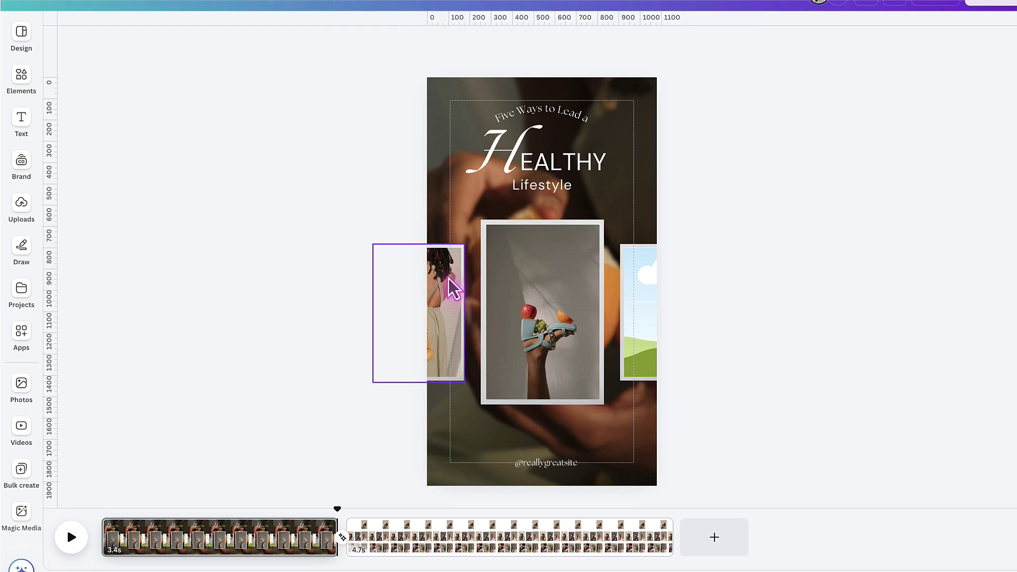
Step: Drop the juggling photo into page 1's right frame
{"action": "left_click", "coordinate": [389, 551]}
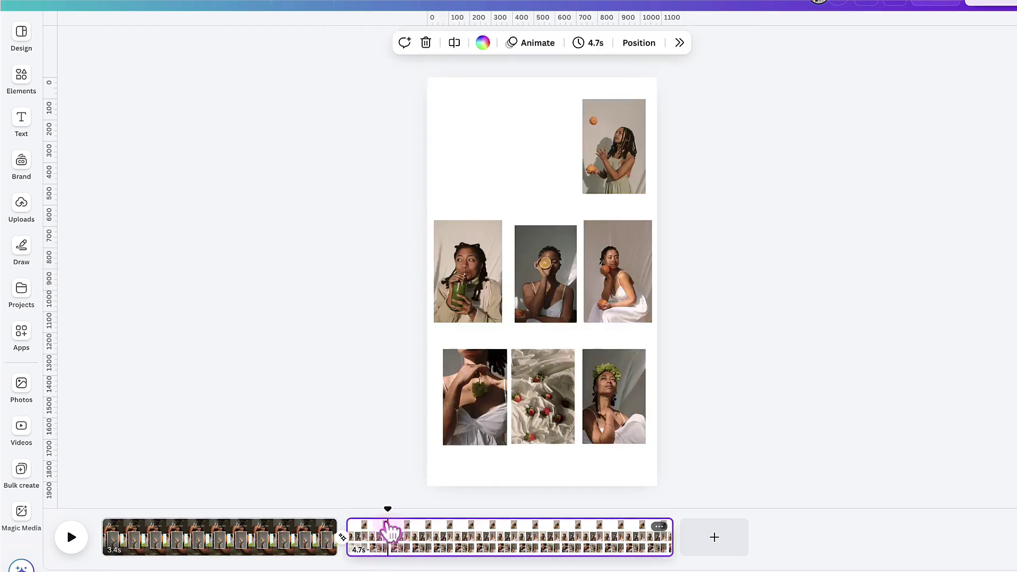
{"action": "left_click", "coordinate": [602, 175]}
{"action": "left_click_drag", "start_coordinate": [601, 175], "coordinate": [296, 538]}
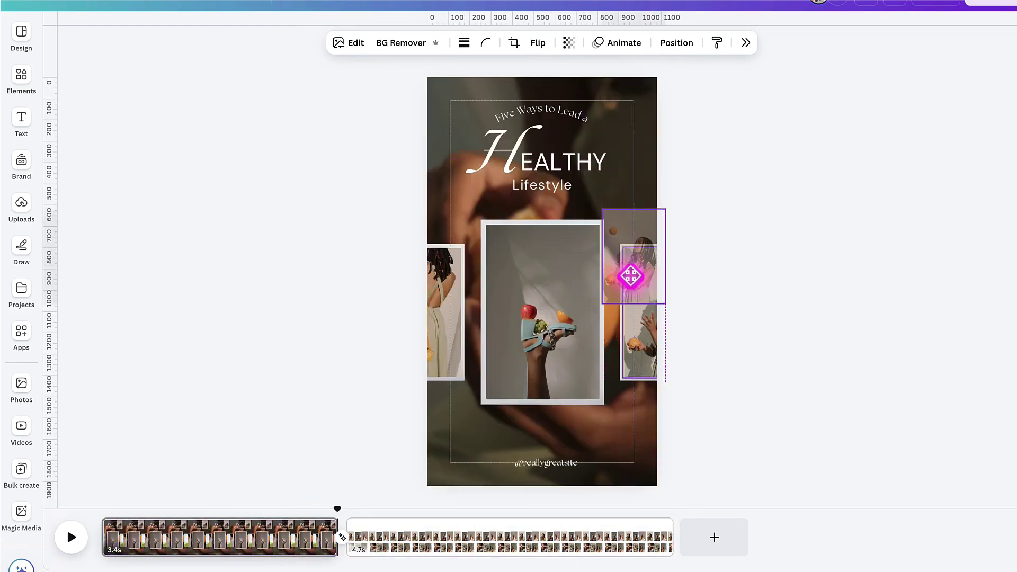
{"action": "left_click_drag", "start_coordinate": [610, 184], "coordinate": [631, 276]}
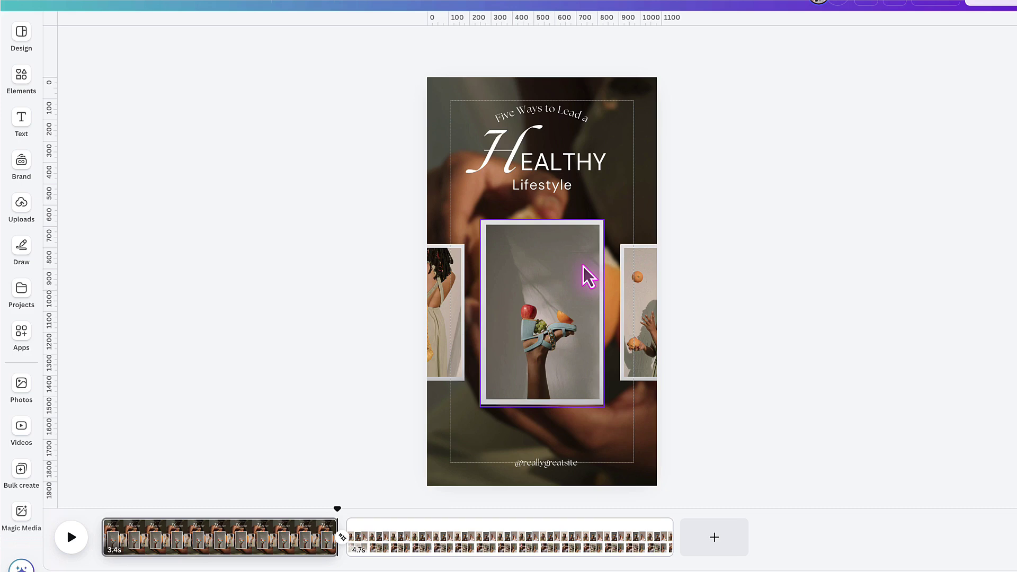
{"action": "left_click", "coordinate": [545, 277]}
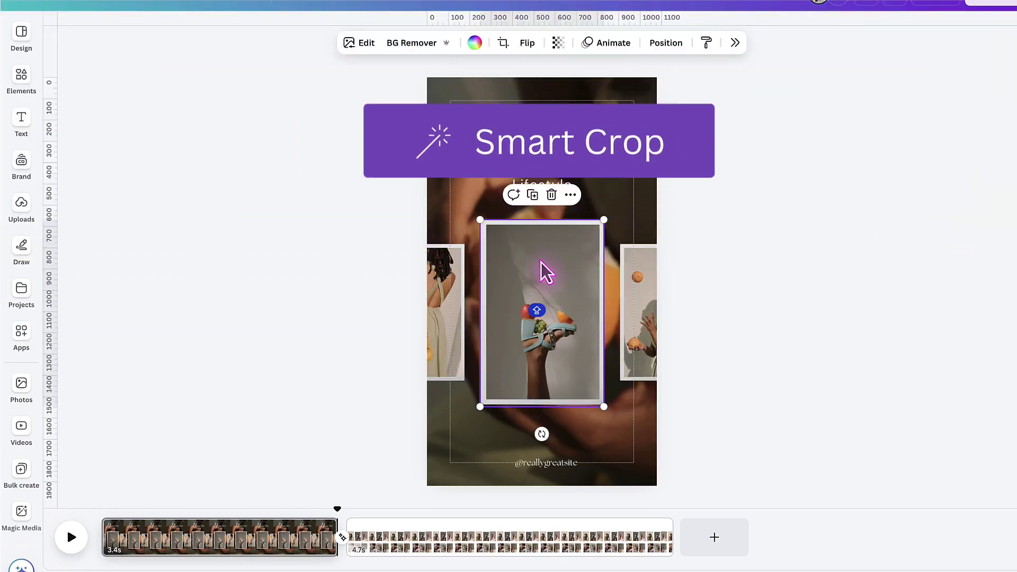
Step: Smart Crop the centre photo and nudge it upward inside its frame
{"action": "double_click", "coordinate": [553, 267]}
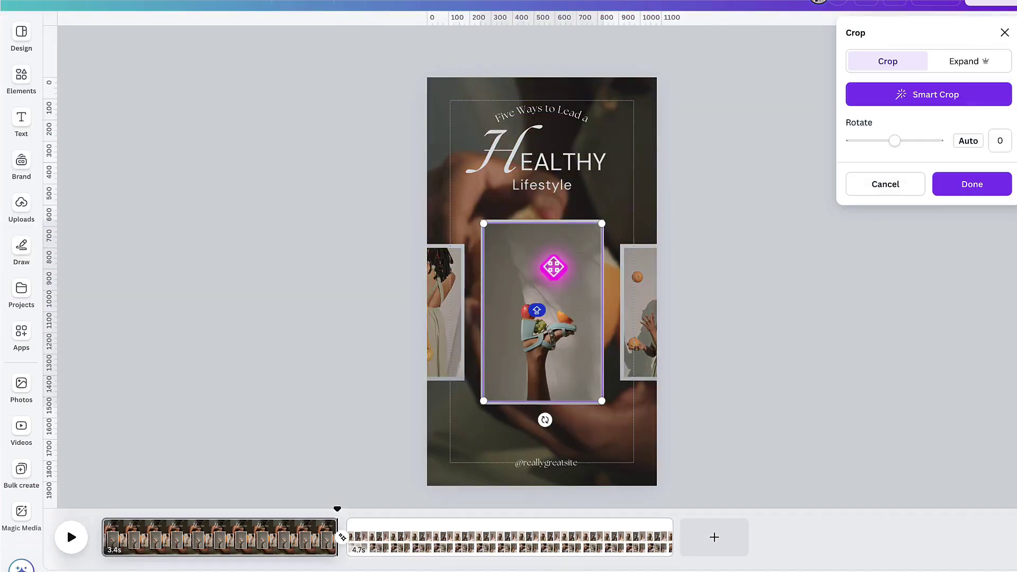
{"action": "left_click", "coordinate": [916, 102]}
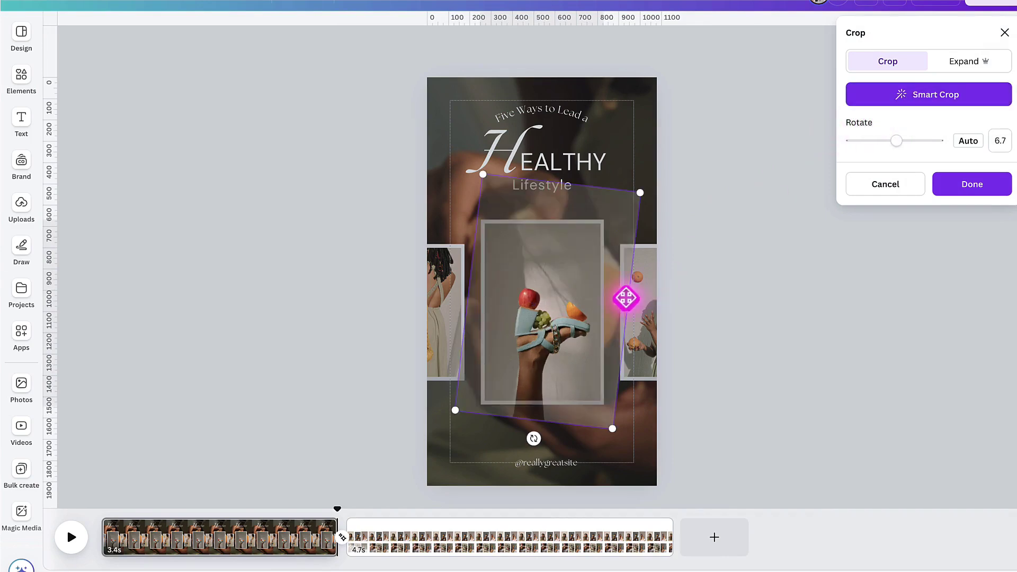
{"action": "left_click_drag", "start_coordinate": [553, 333], "coordinate": [553, 312]}
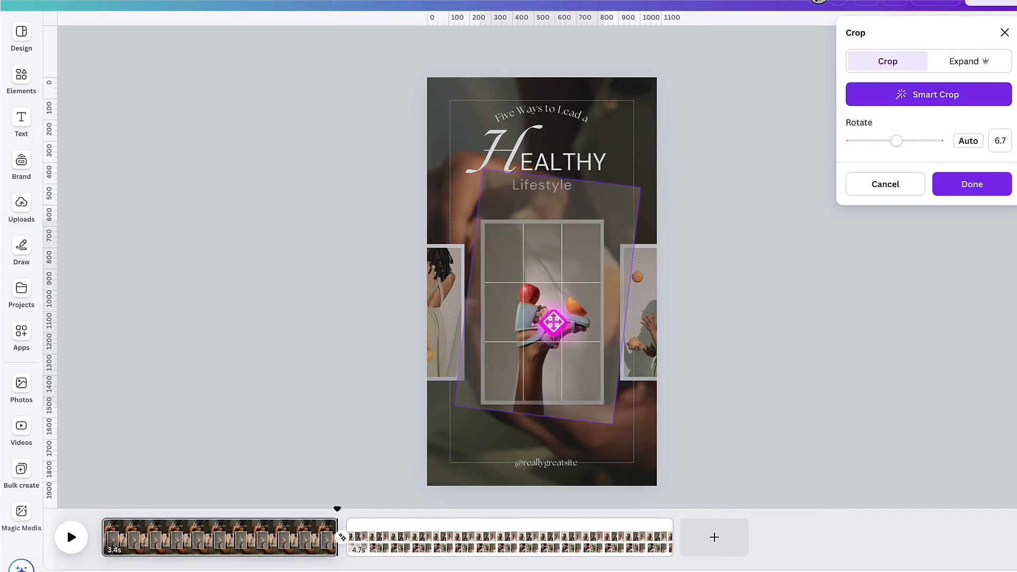
{"action": "left_click", "coordinate": [966, 190]}
{"action": "left_click", "coordinate": [770, 295]}
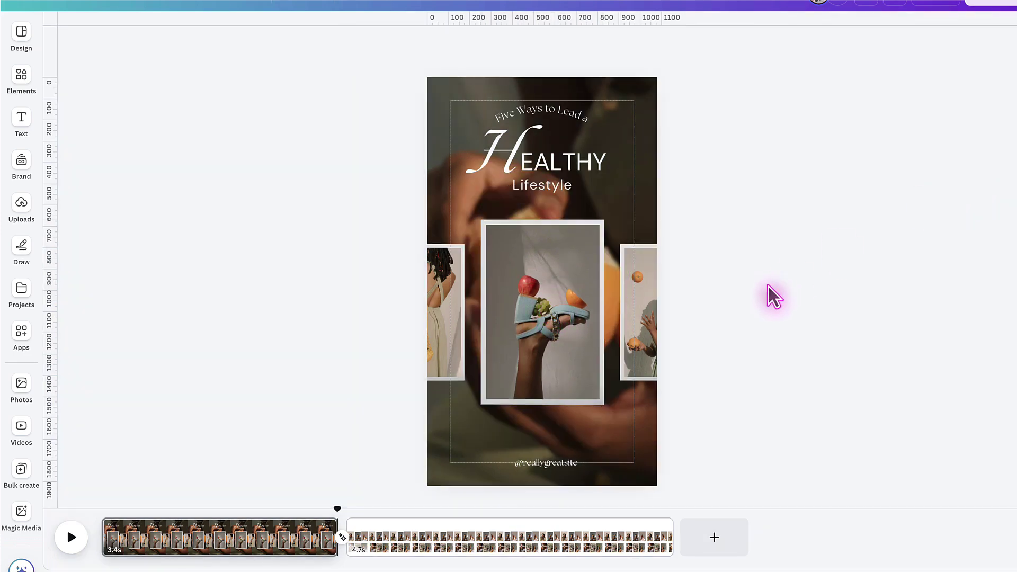
Step: Smart Crop the left and right photos inside their frames
{"action": "double_click", "coordinate": [441, 318]}
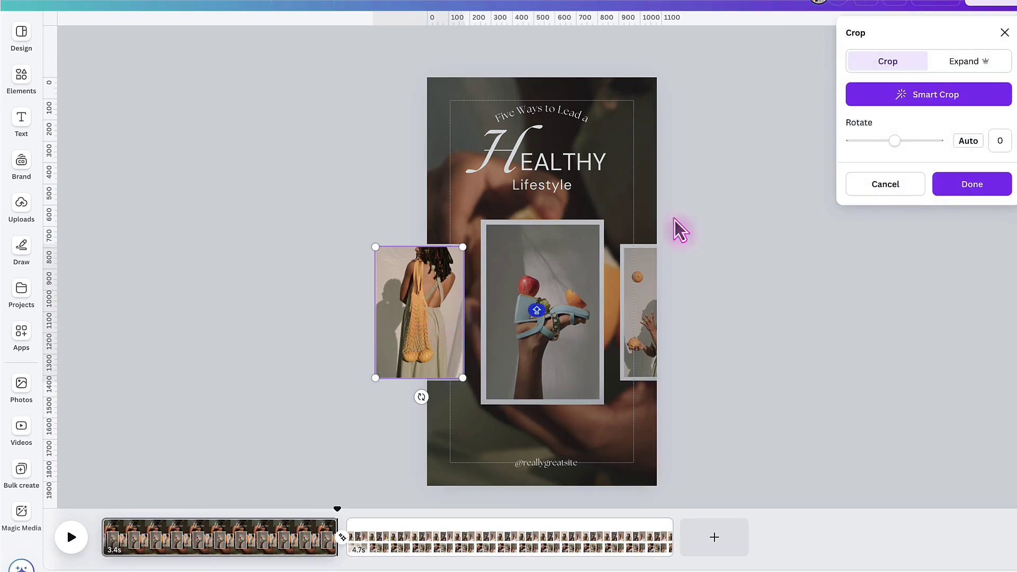
{"action": "left_click", "coordinate": [930, 99]}
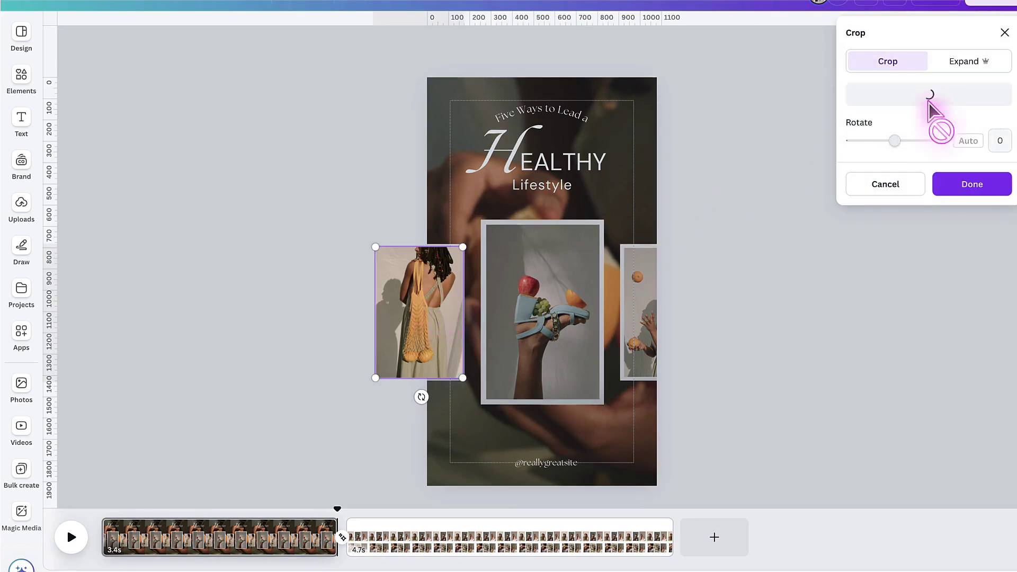
{"action": "left_click", "coordinate": [970, 187]}
{"action": "double_click", "coordinate": [647, 318]}
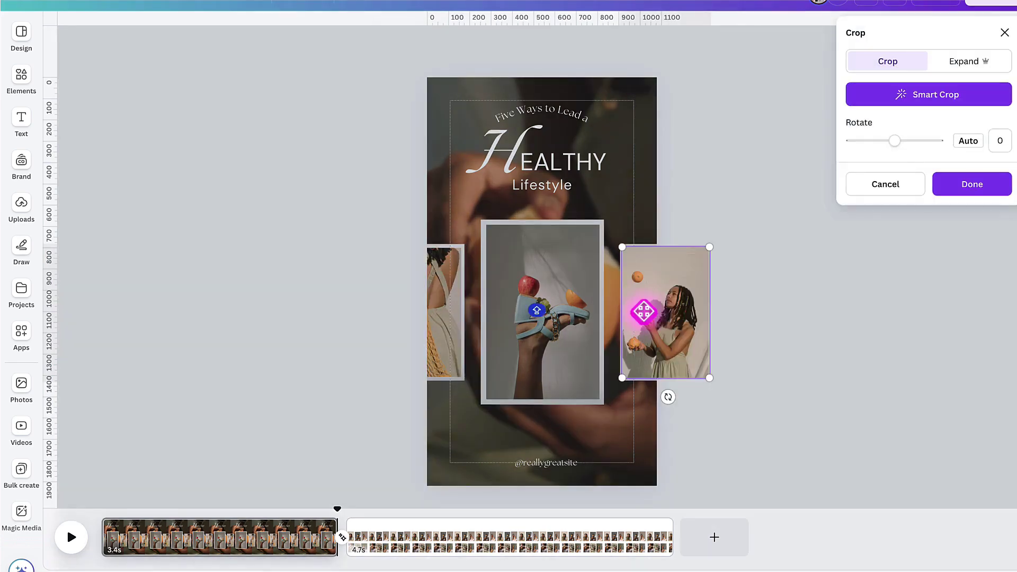
{"action": "left_click", "coordinate": [922, 99]}
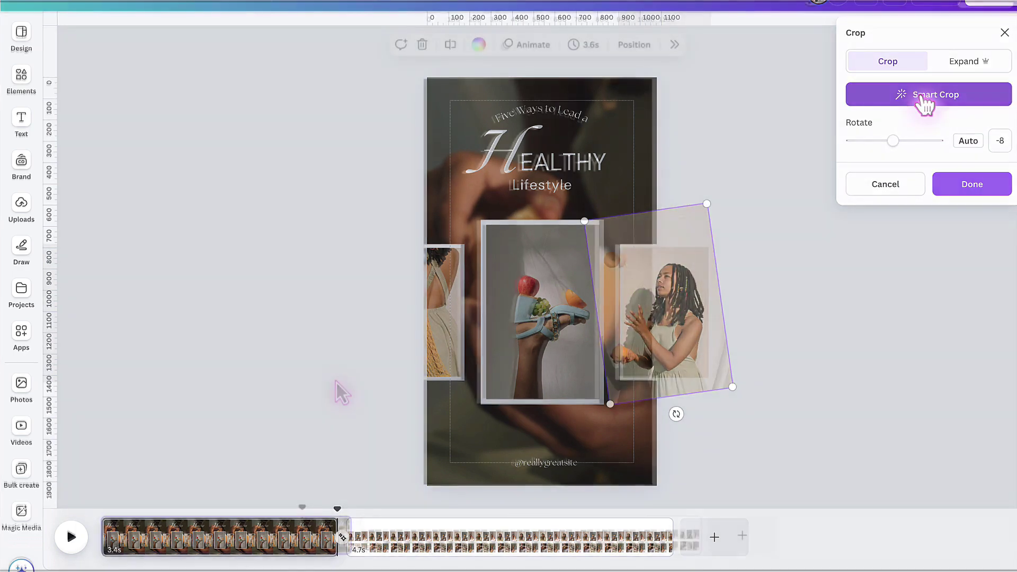
{"action": "left_click", "coordinate": [336, 382]}
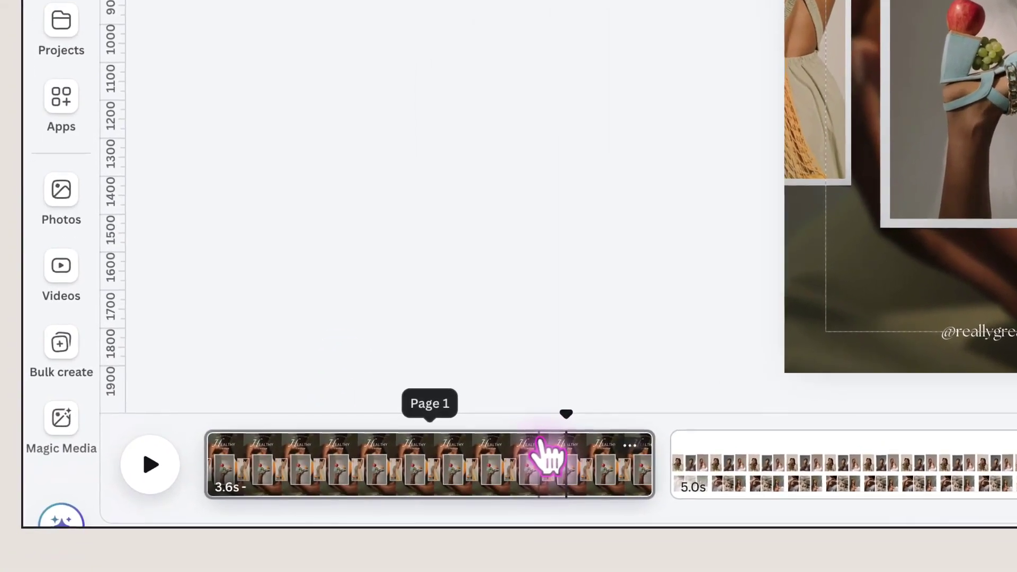
Step: Duplicate page 1 from its right-click menu in the timeline
{"action": "left_click", "coordinate": [540, 447]}
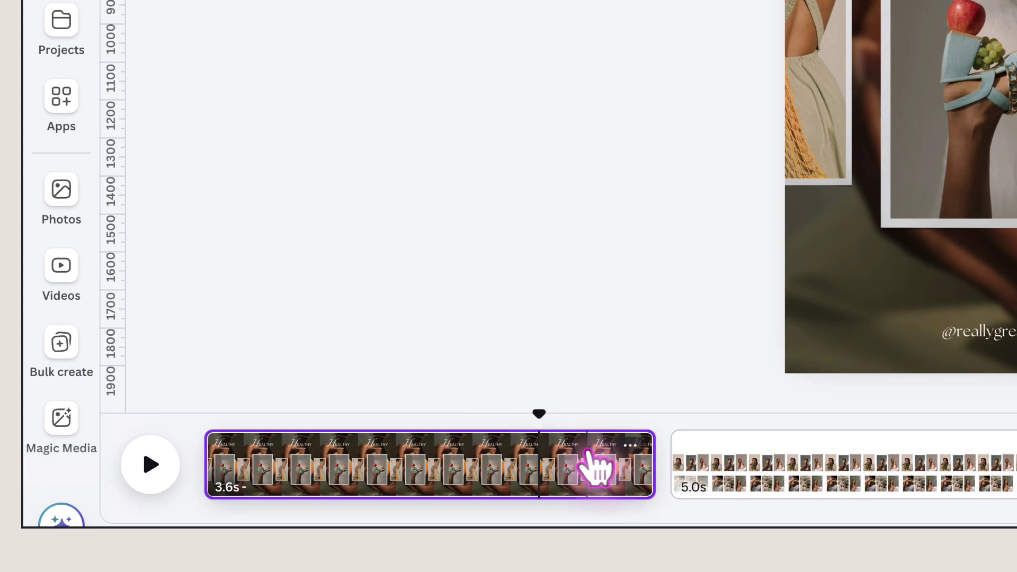
{"action": "right_click", "coordinate": [594, 469]}
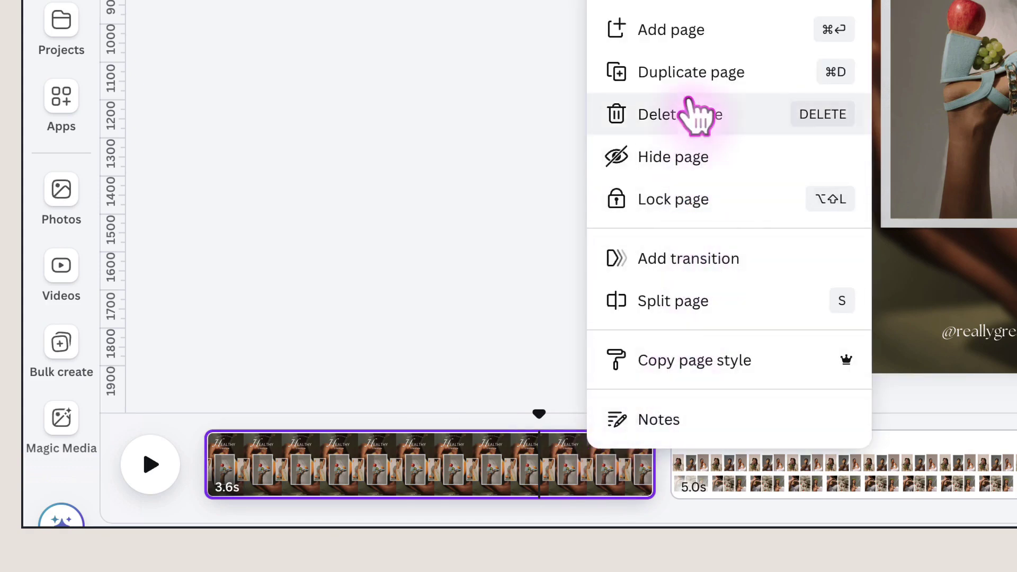
{"action": "left_click", "coordinate": [687, 80]}
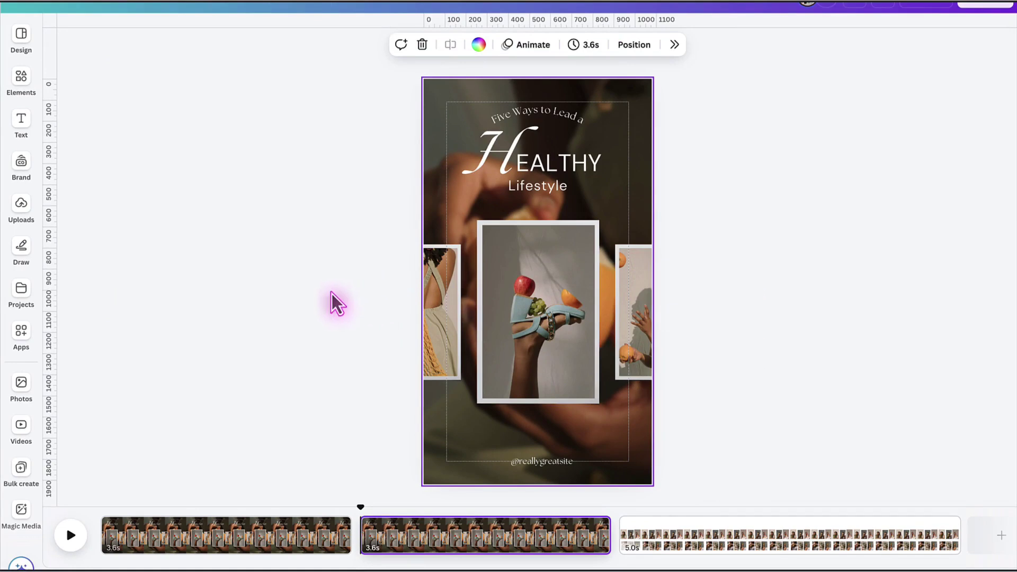
Step: Detach the shoe photo from the centre frame and move it into the left frame
{"action": "left_click", "coordinate": [530, 320]}
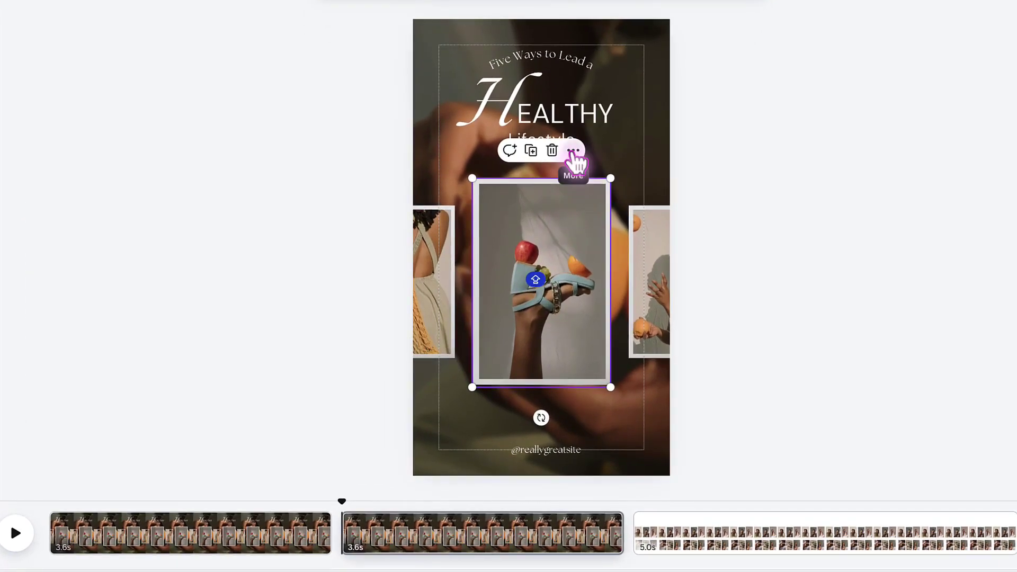
{"action": "left_click", "coordinate": [573, 152]}
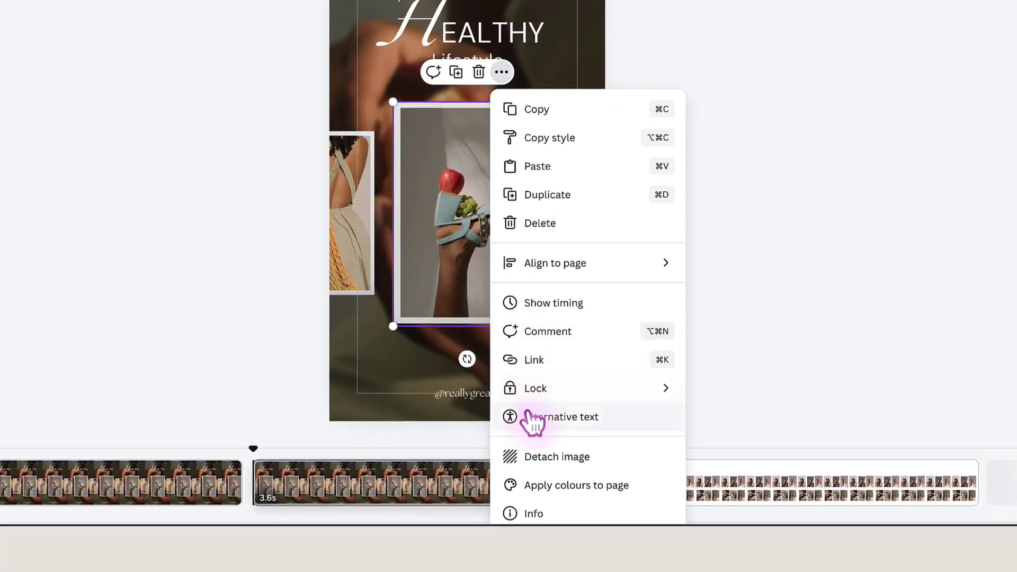
{"action": "left_click", "coordinate": [524, 454]}
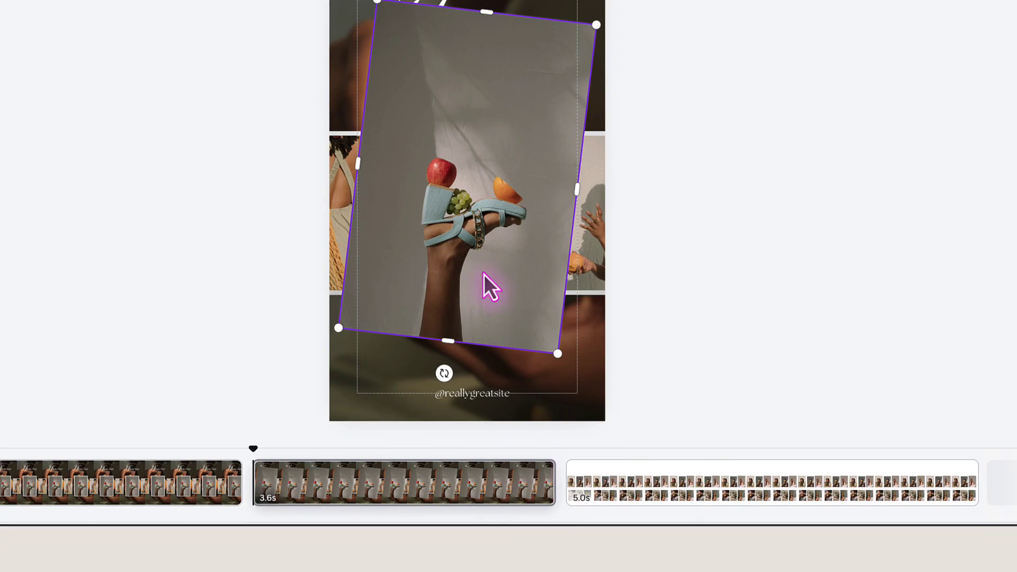
{"action": "left_click_drag", "start_coordinate": [483, 274], "coordinate": [357, 251]}
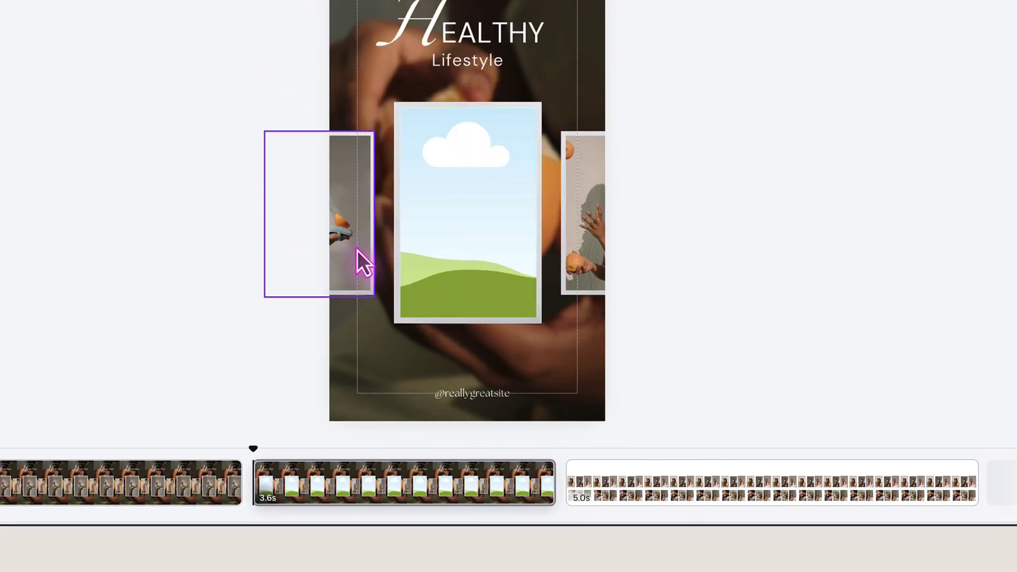
{"action": "left_click", "coordinate": [353, 211]}
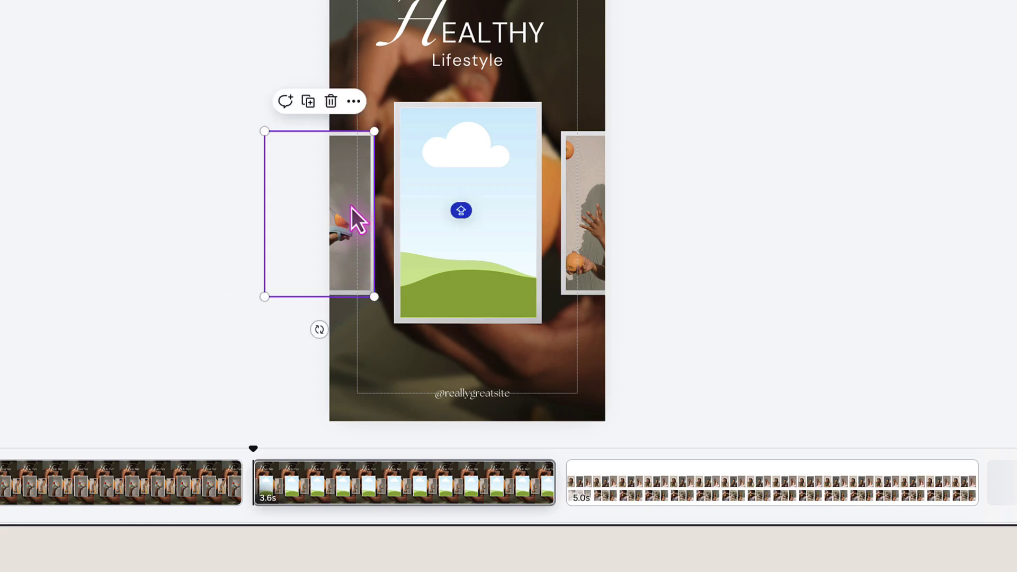
Step: Detach the juggling photo from the right frame and drop it into the centre frame
{"action": "left_click", "coordinate": [588, 189]}
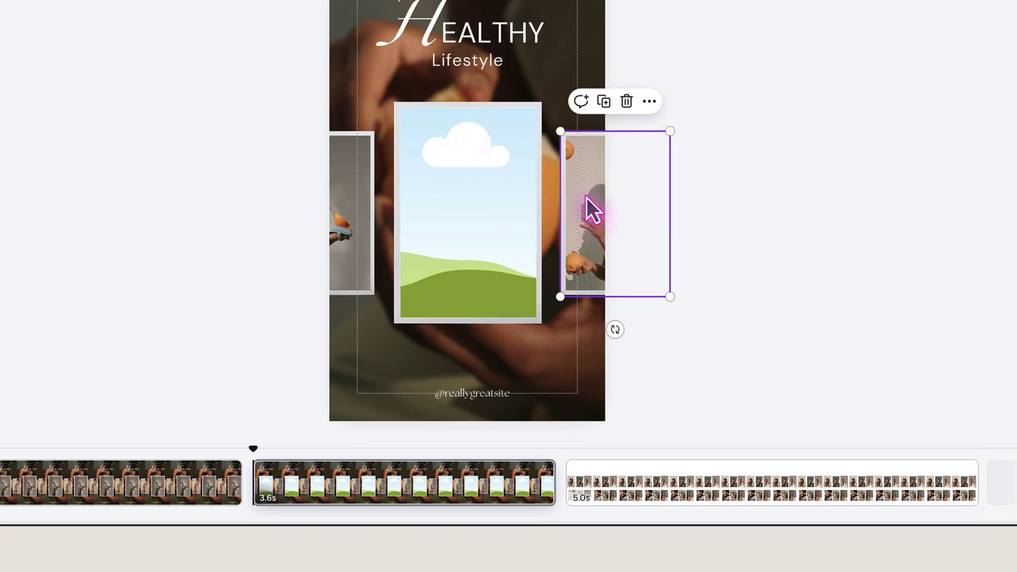
{"action": "left_click", "coordinate": [648, 102]}
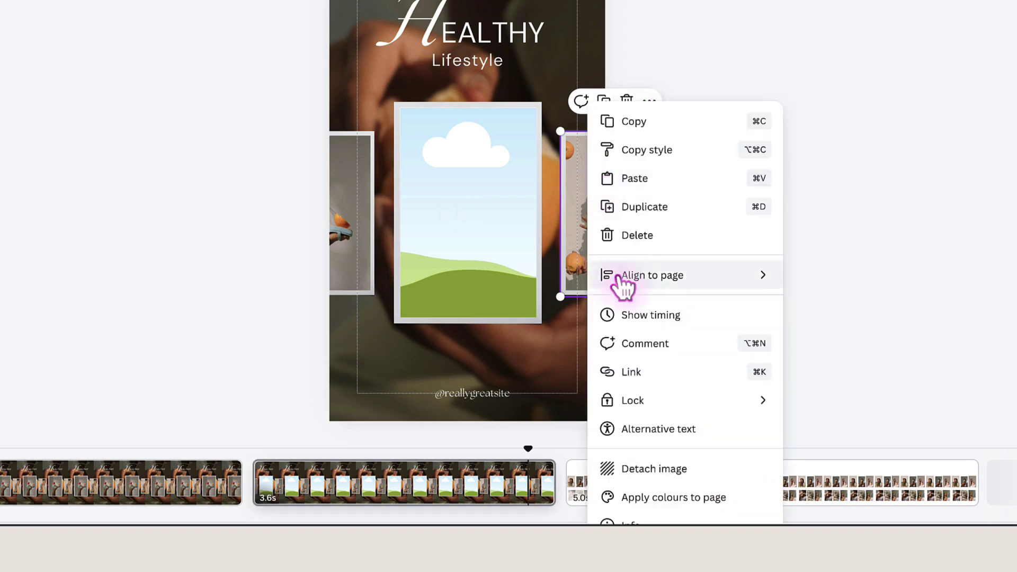
{"action": "left_click", "coordinate": [617, 471]}
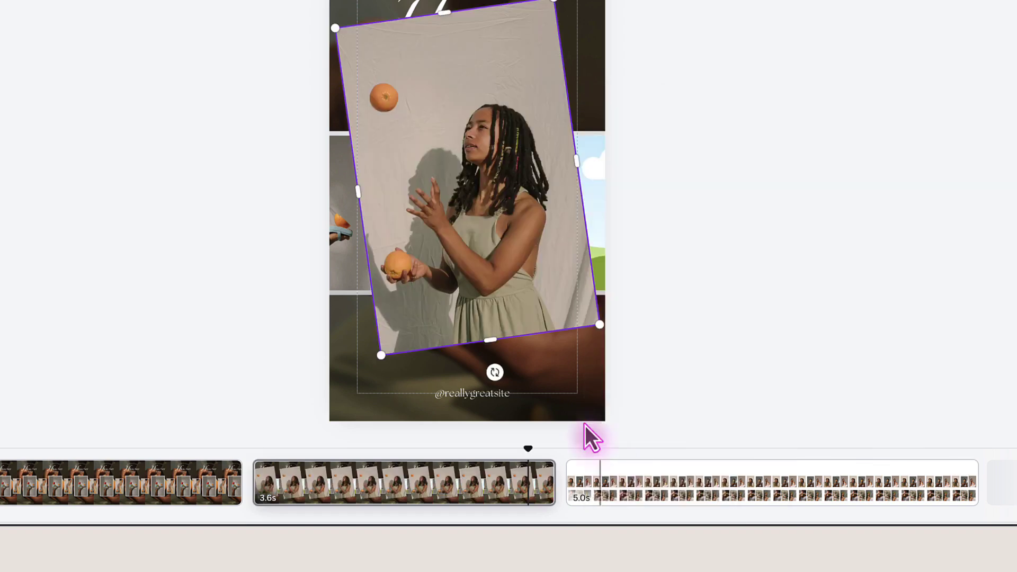
{"action": "left_click_drag", "start_coordinate": [516, 255], "coordinate": [502, 246]}
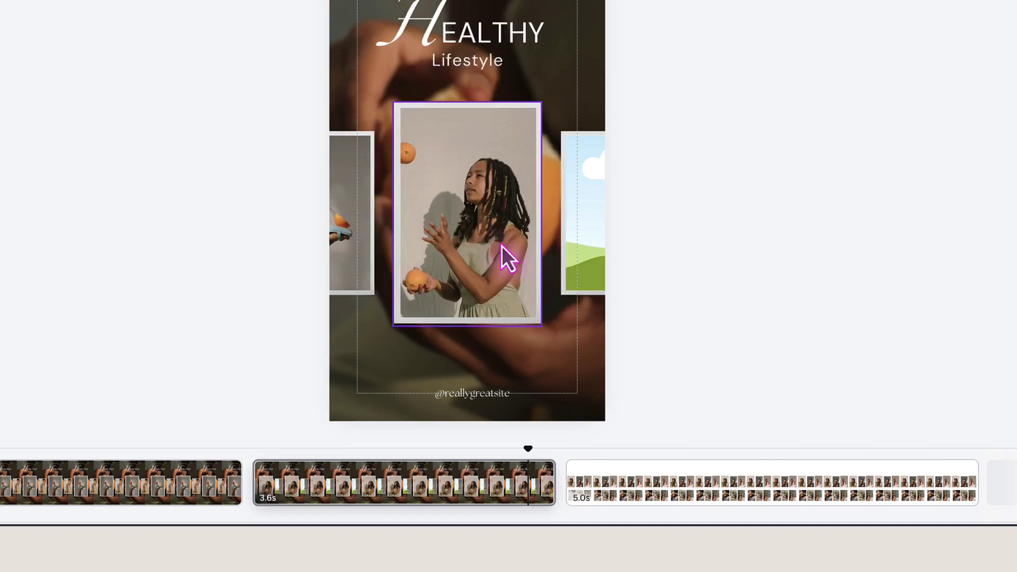
Step: Fill the right frame with the green-drink photo from the photo-grid page
{"action": "left_click", "coordinate": [586, 236]}
{"action": "left_click", "coordinate": [596, 475]}
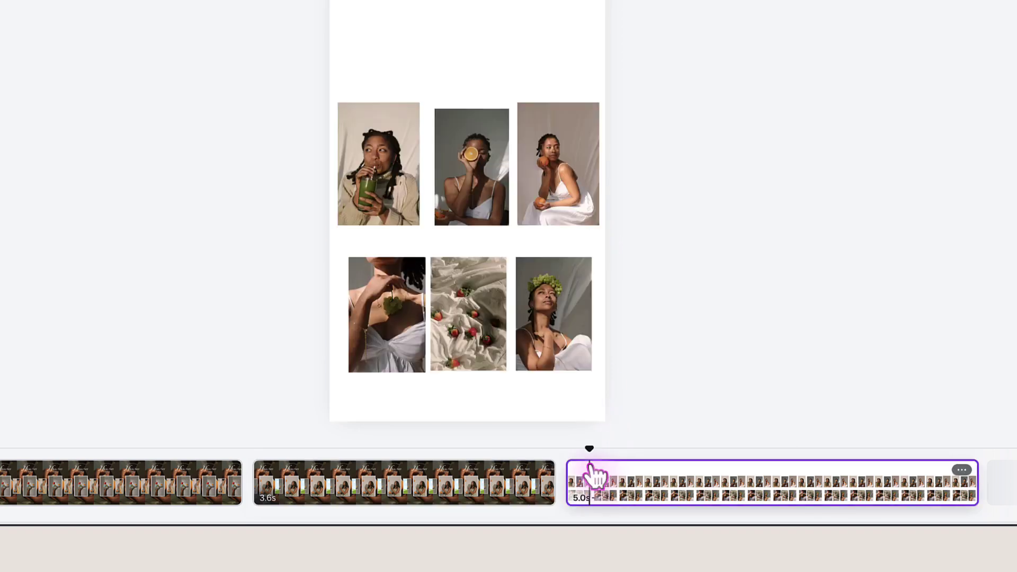
{"action": "key", "text": "ctrl+z"}
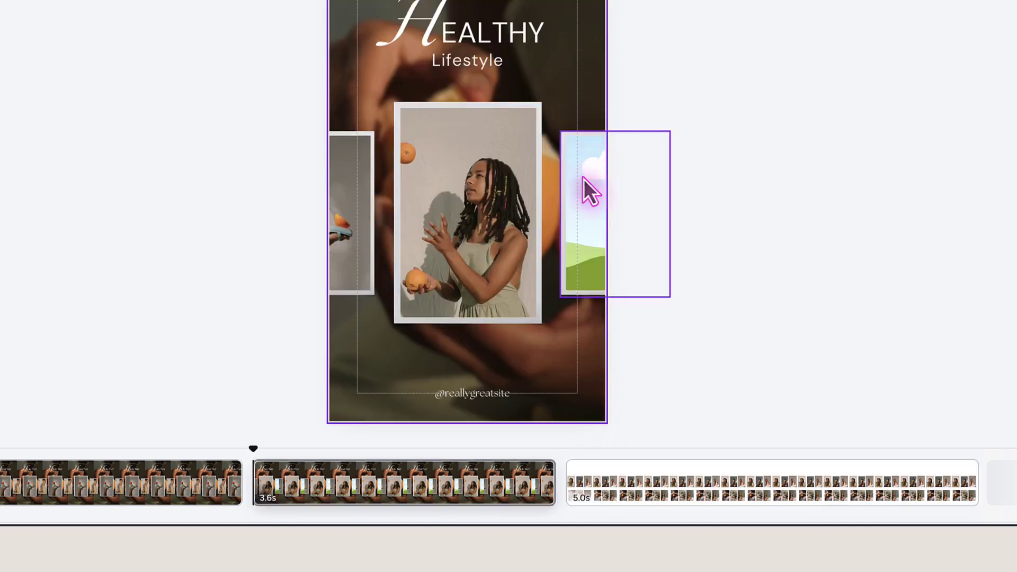
{"action": "left_click", "coordinate": [614, 489]}
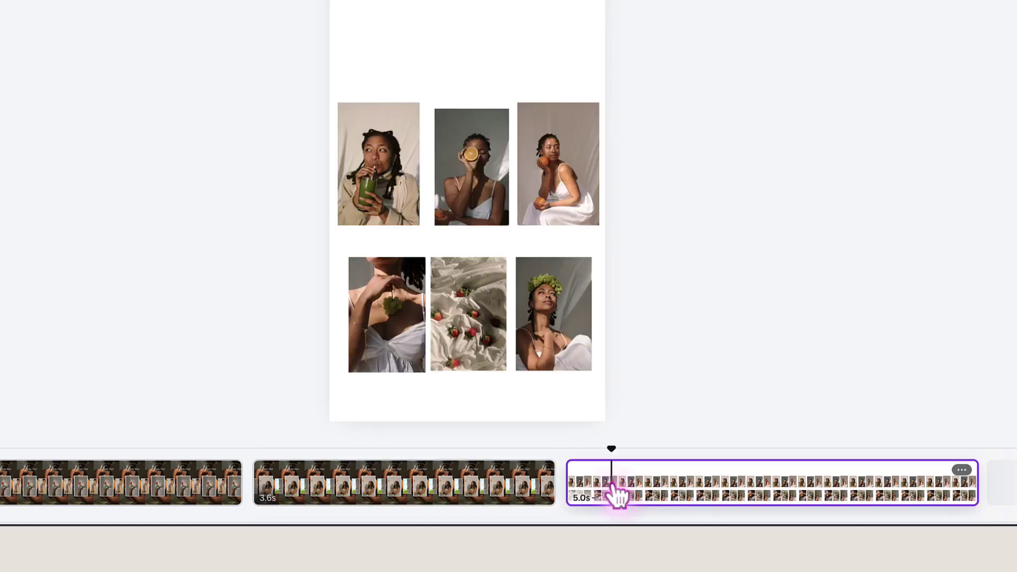
{"action": "left_click", "coordinate": [372, 180]}
{"action": "left_click_drag", "start_coordinate": [372, 178], "coordinate": [481, 482]}
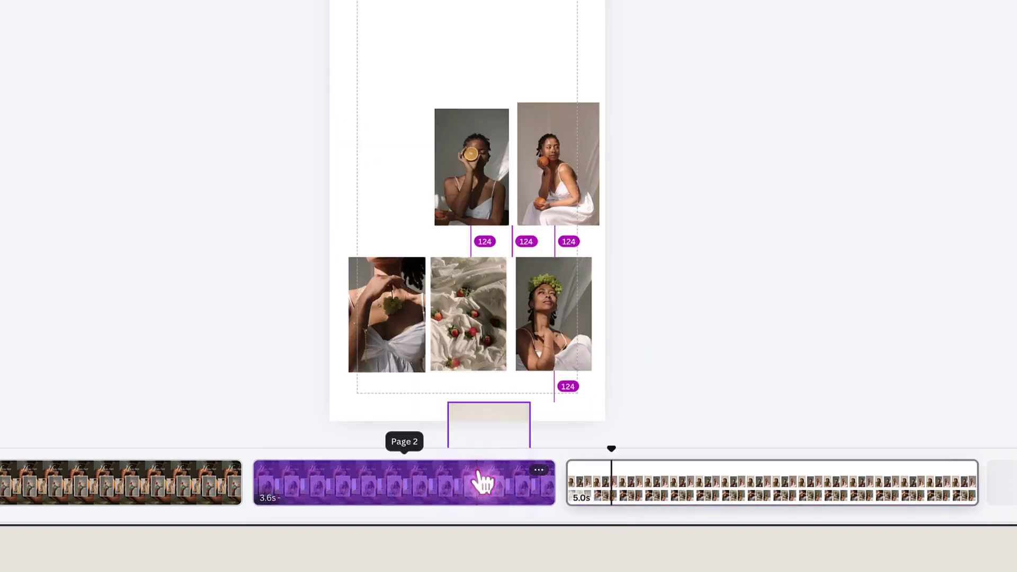
{"action": "left_click_drag", "start_coordinate": [381, 200], "coordinate": [580, 206]}
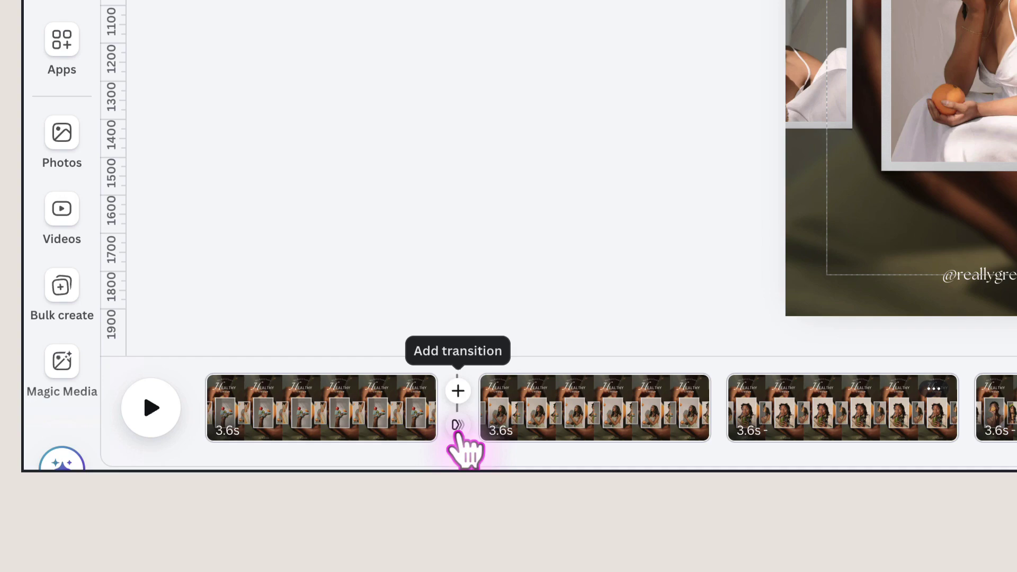
Step: Choose Match & Move, set its duration to 0.5 seconds, and apply it between all pages
{"action": "left_click", "coordinate": [457, 425]}
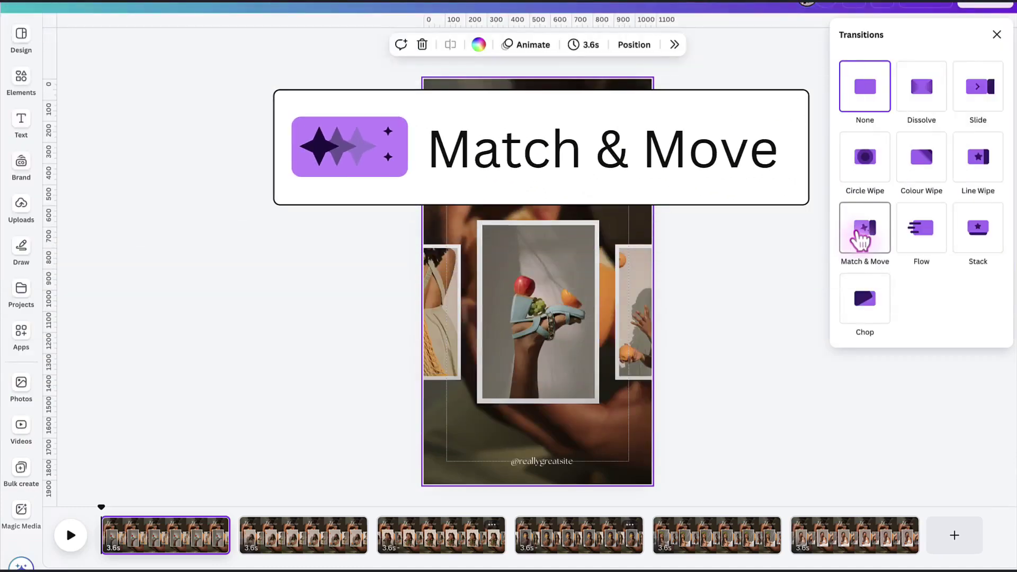
{"action": "left_click", "coordinate": [862, 236]}
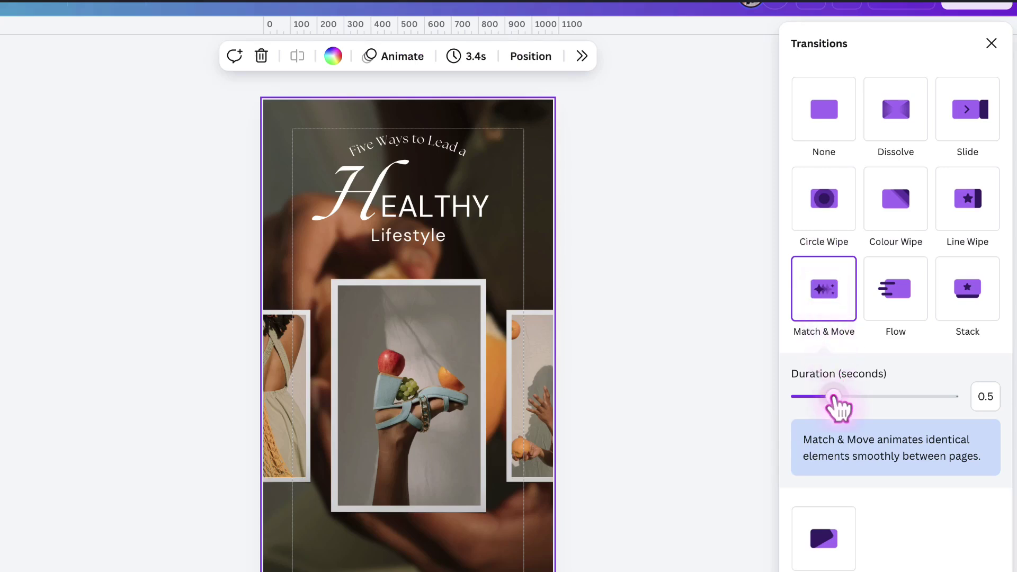
{"action": "left_click", "coordinate": [835, 397]}
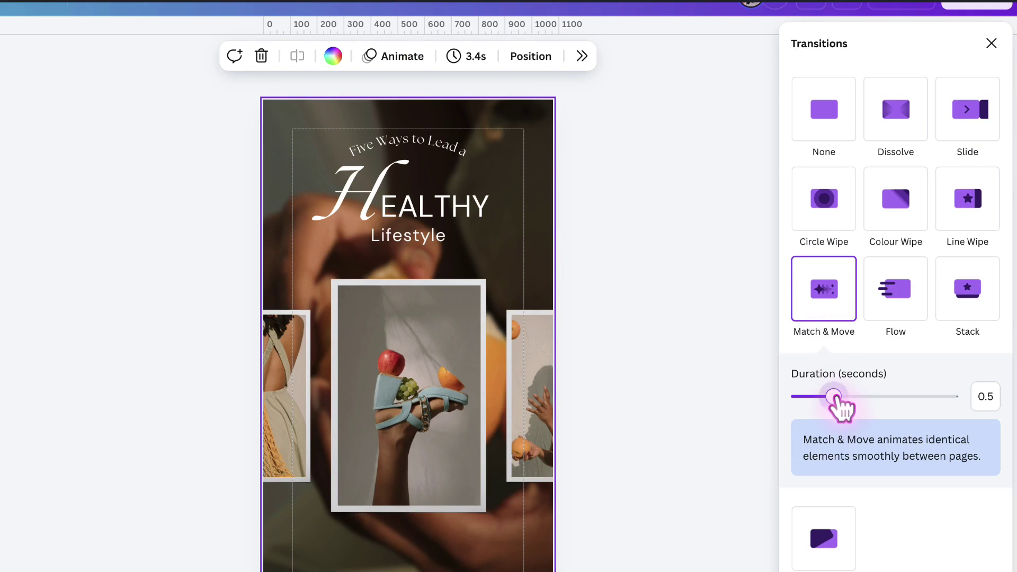
{"action": "mouse_move", "coordinate": [837, 396]}
{"action": "left_mouse_down"}
{"action": "mouse_move", "coordinate": [914, 395]}
{"action": "mouse_move", "coordinate": [807, 396]}
{"action": "left_mouse_up"}
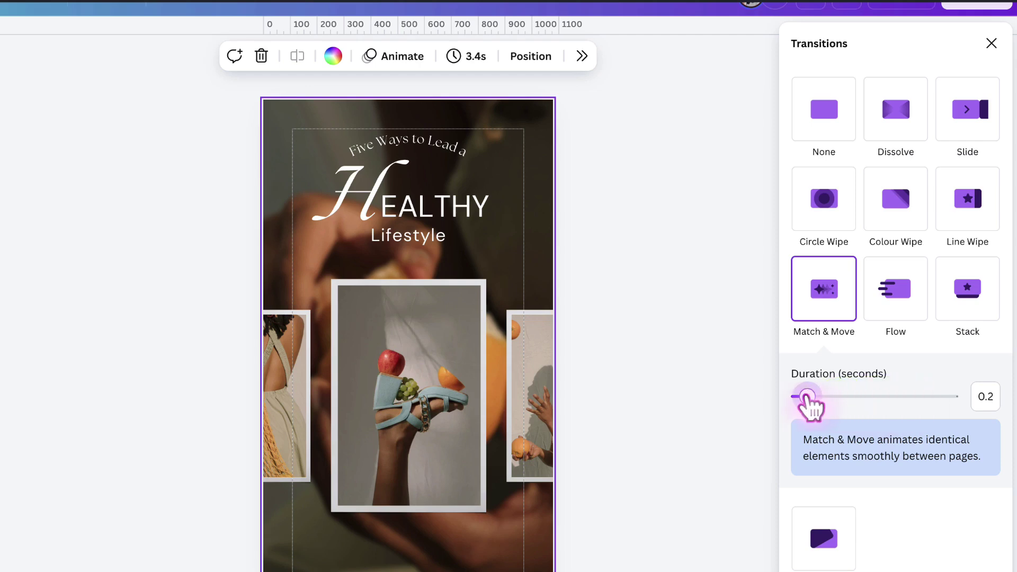
{"action": "left_click_drag", "start_coordinate": [808, 396], "coordinate": [833, 397]}
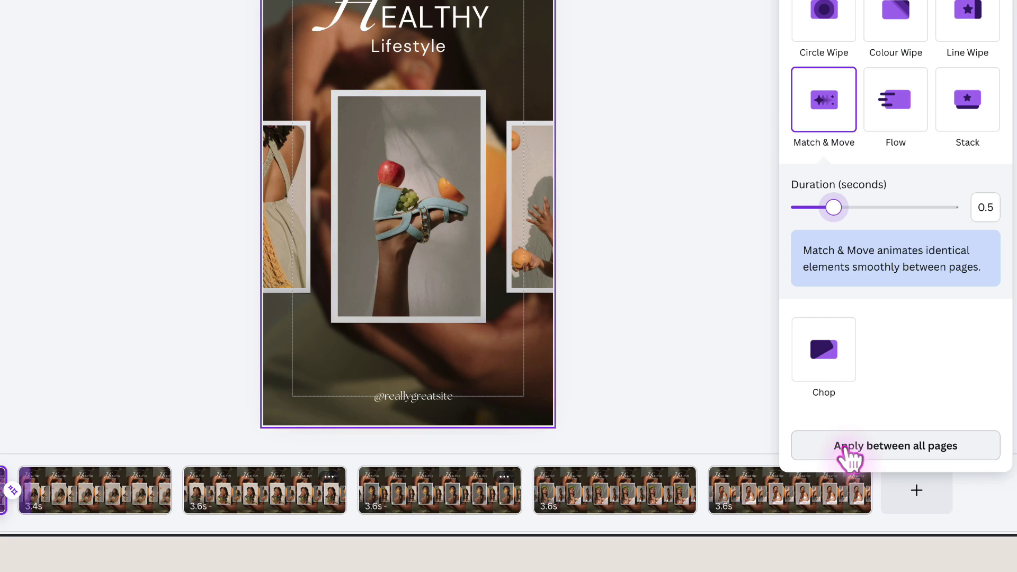
{"action": "left_click", "coordinate": [846, 452]}
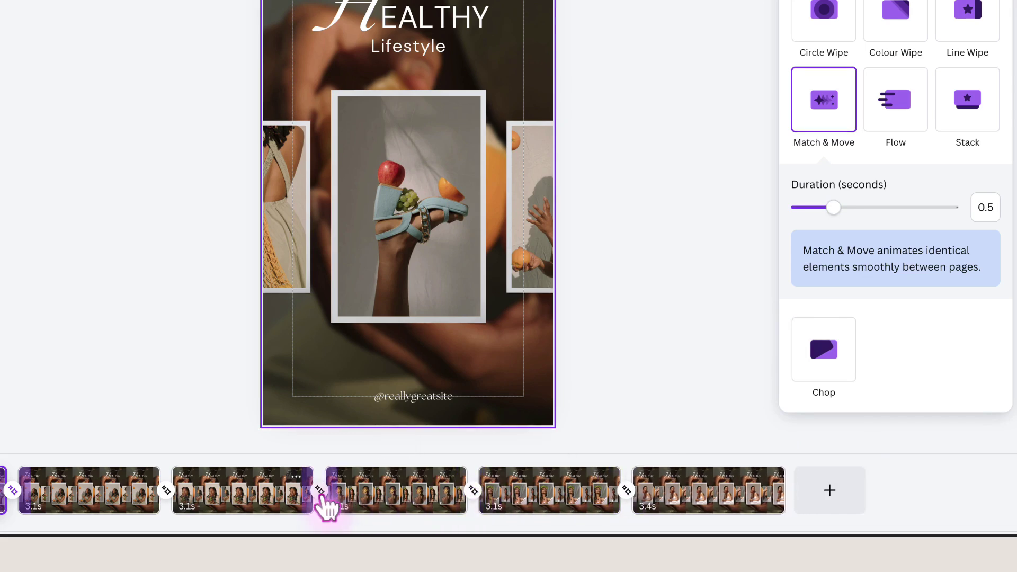
{"action": "left_click", "coordinate": [666, 256]}
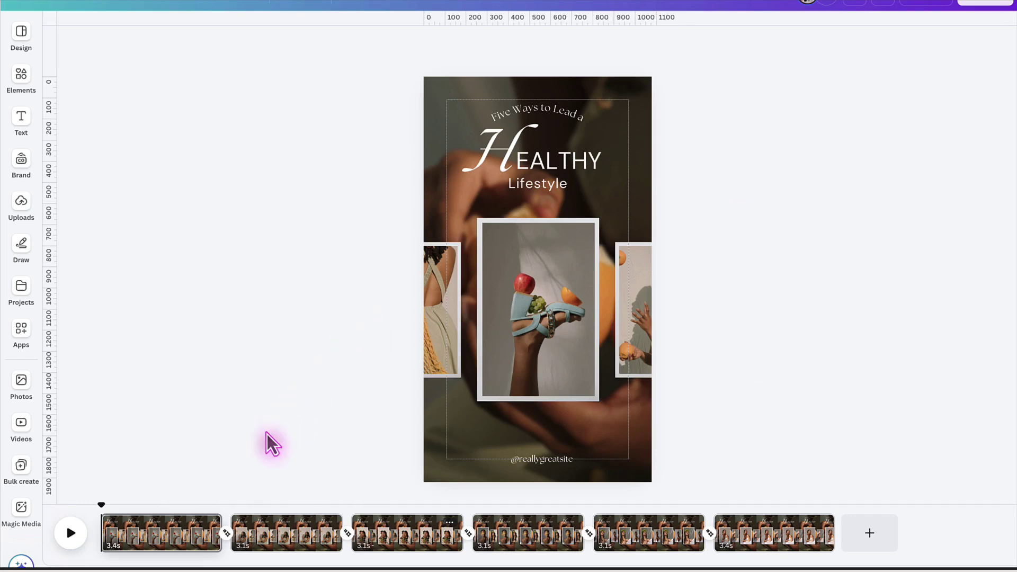
Step: Set page 1's duration to 2.5 seconds and apply it to all pages
{"action": "left_click", "coordinate": [194, 532]}
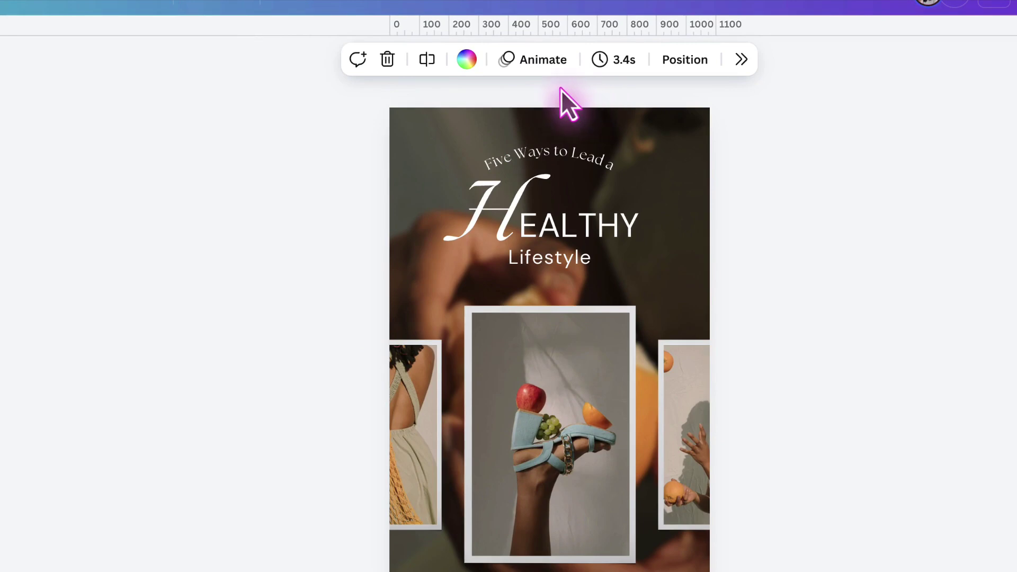
{"action": "left_click", "coordinate": [609, 70]}
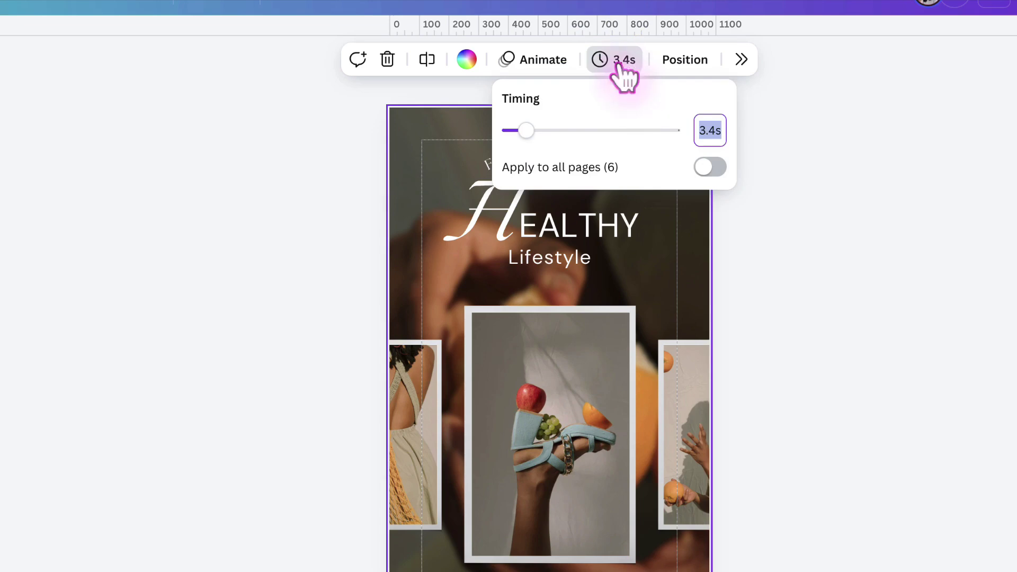
{"action": "left_click_drag", "start_coordinate": [540, 132], "coordinate": [530, 132]}
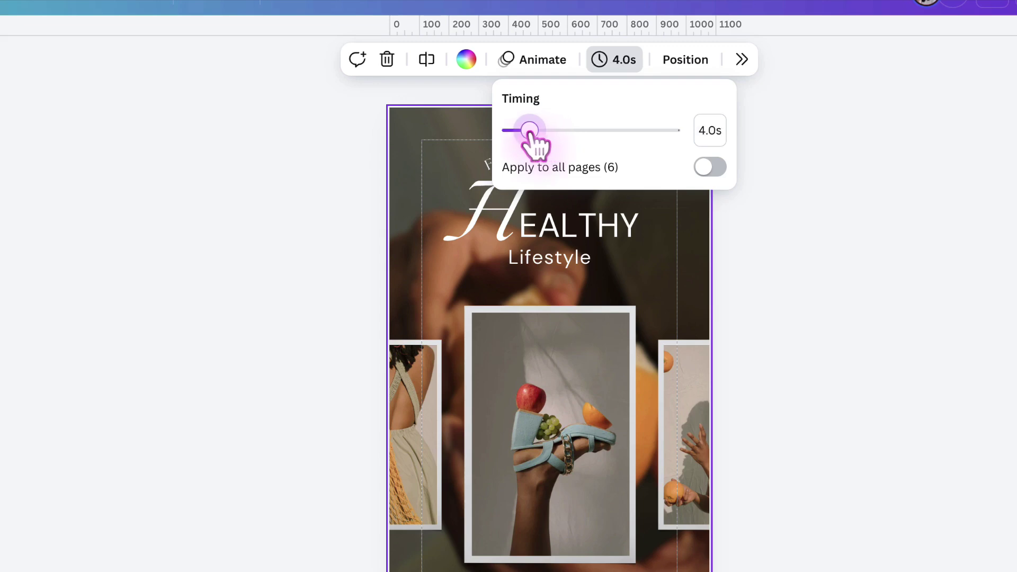
{"action": "left_click", "coordinate": [723, 131]}
{"action": "type", "text": "2"}
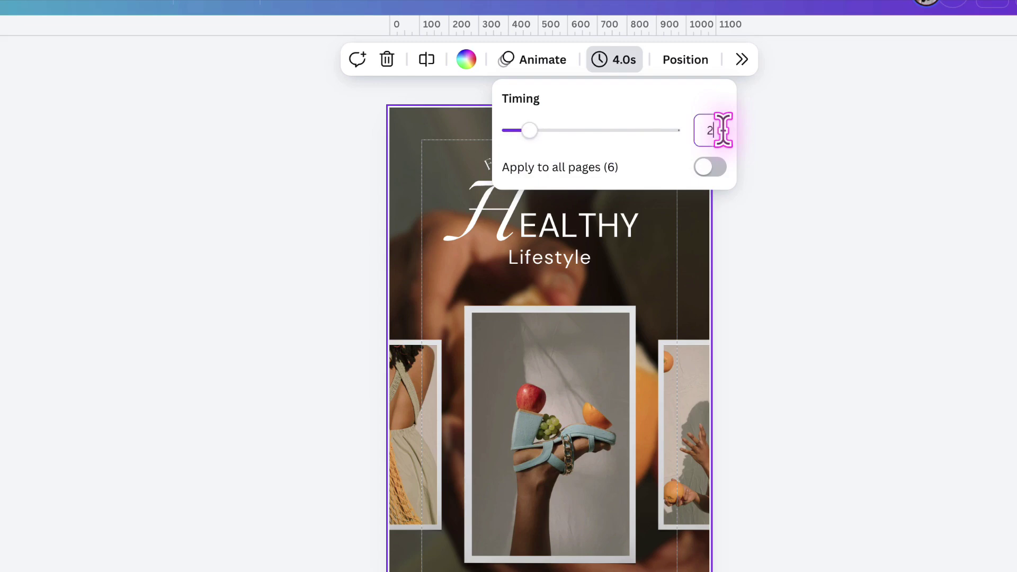
{"action": "type", "text": ".5s"}
{"action": "left_click", "coordinate": [719, 176]}
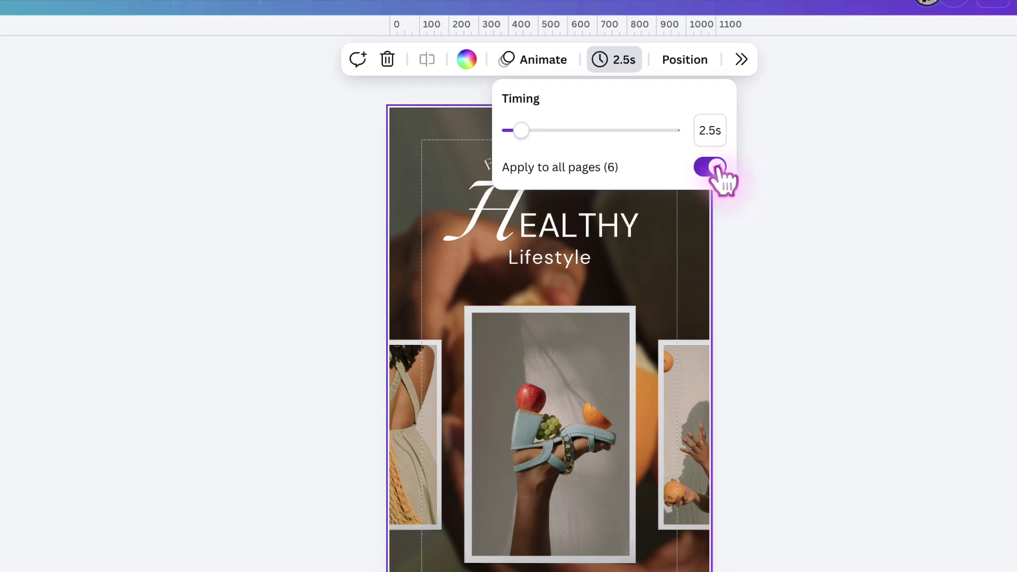
{"action": "left_click", "coordinate": [771, 215]}
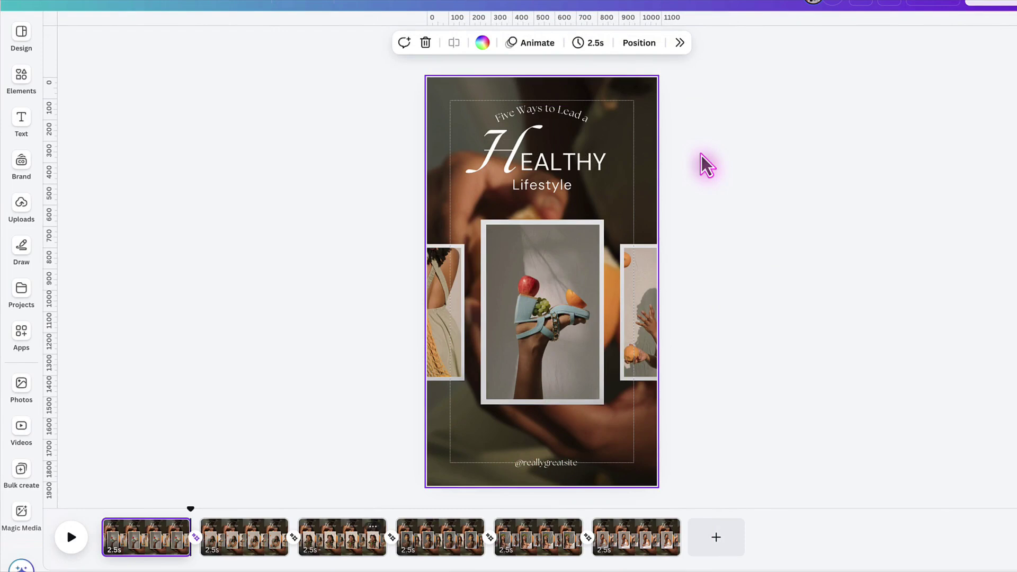
Step: Select the 'Five Ways to Lead a' text, then the page background photo
{"action": "left_click", "coordinate": [542, 119]}
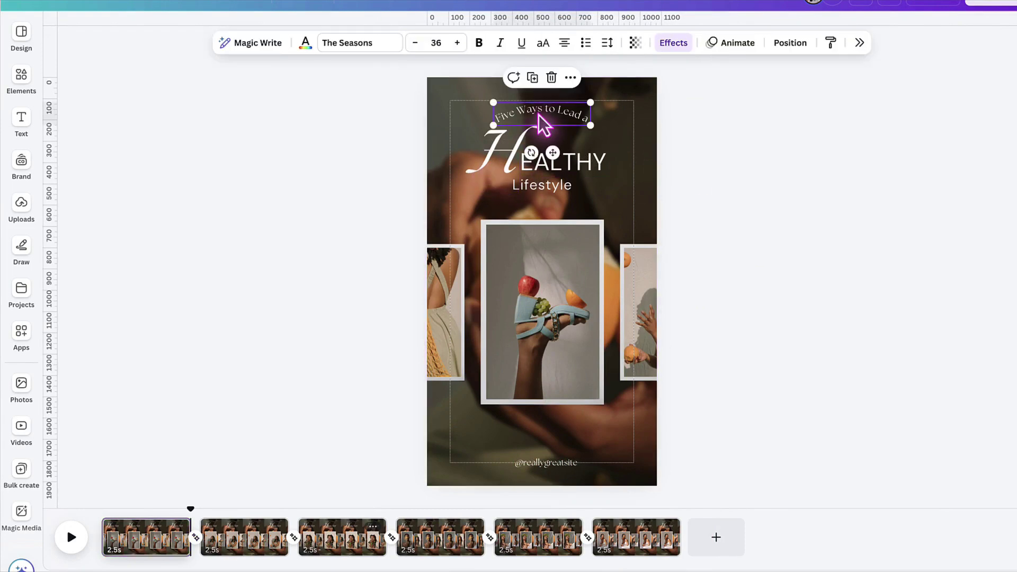
{"action": "left_click", "coordinate": [438, 224]}
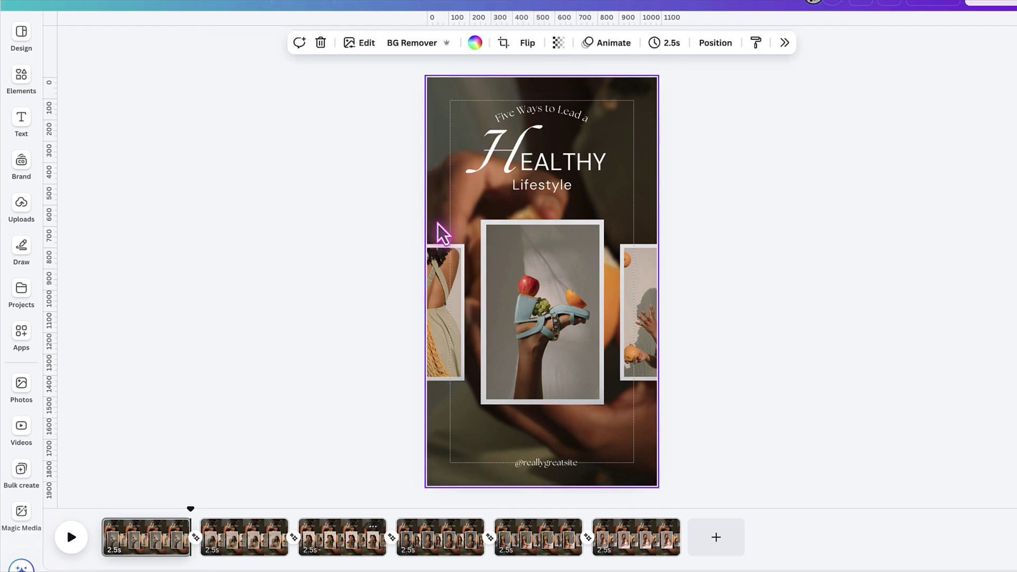